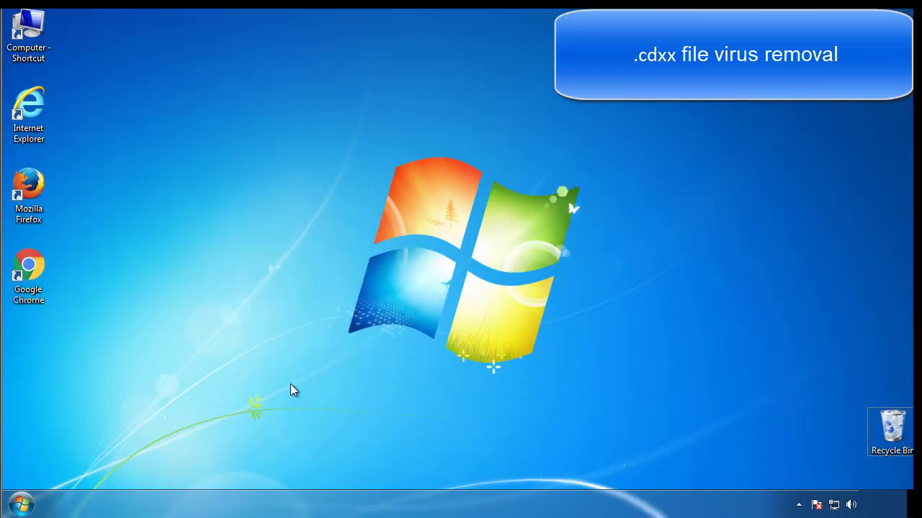
Enable Safe boot with the Minimal option in System Configuration (msconfig) and restart the computer, dismissing the safe mode help
left_click(27, 504)
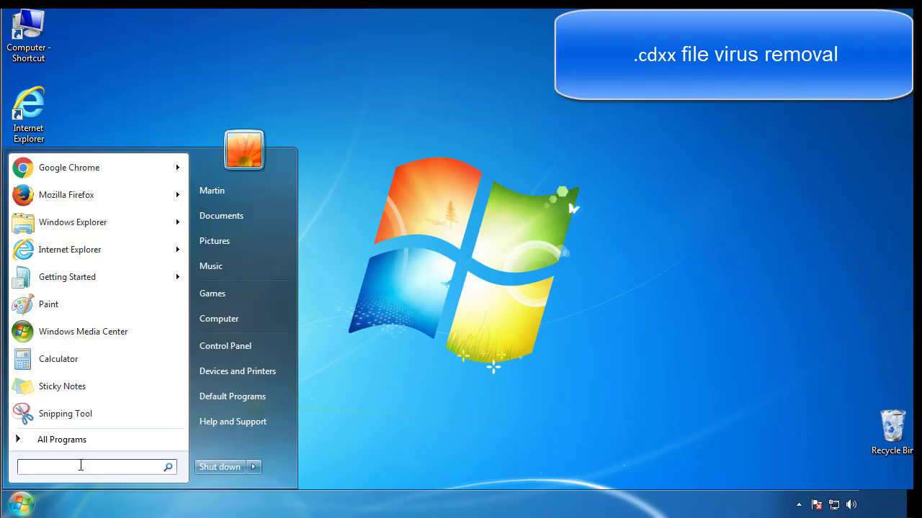
type("msconfig")
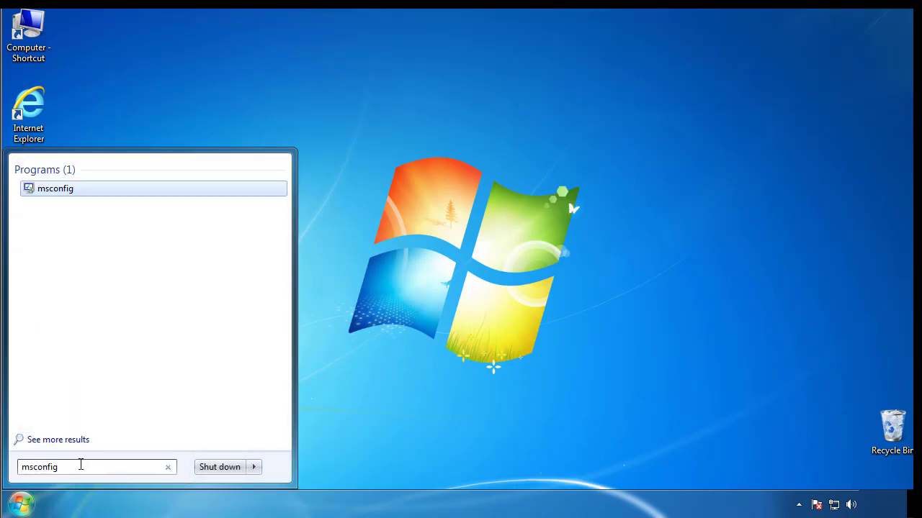
key("Return")
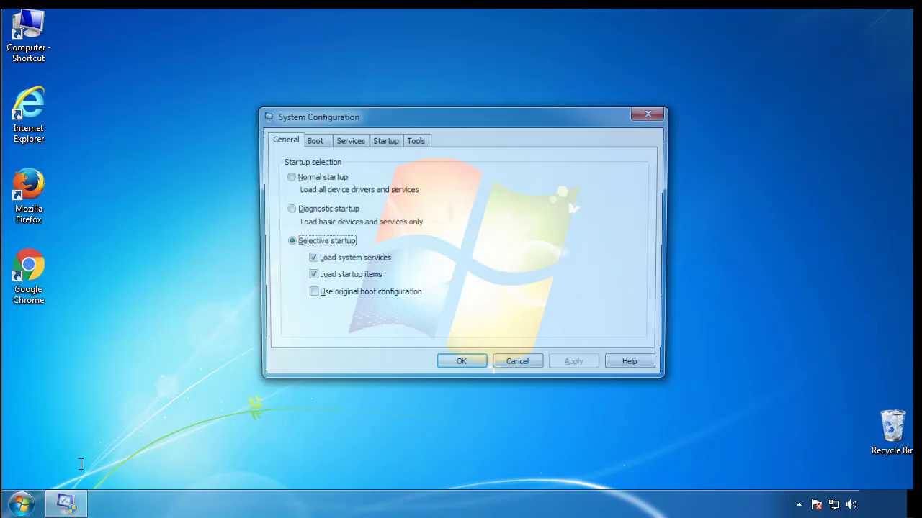
left_click(310, 141)
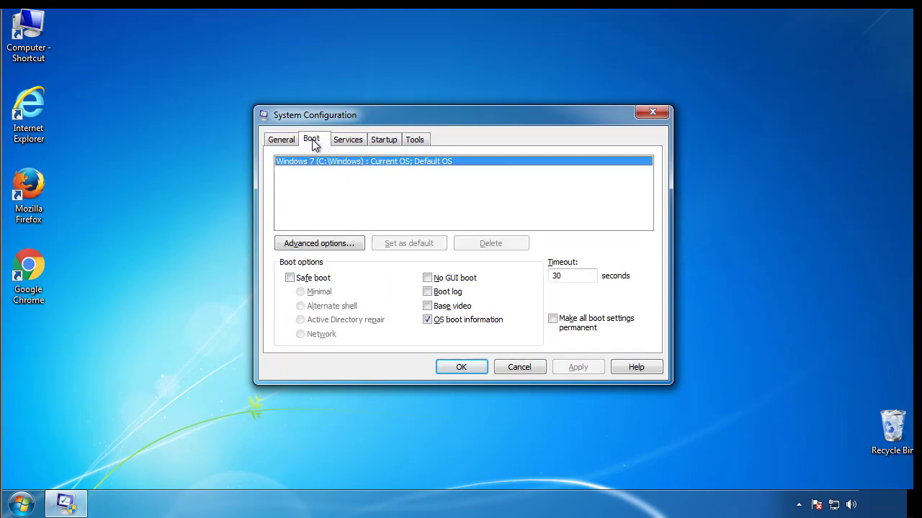
left_click(289, 278)
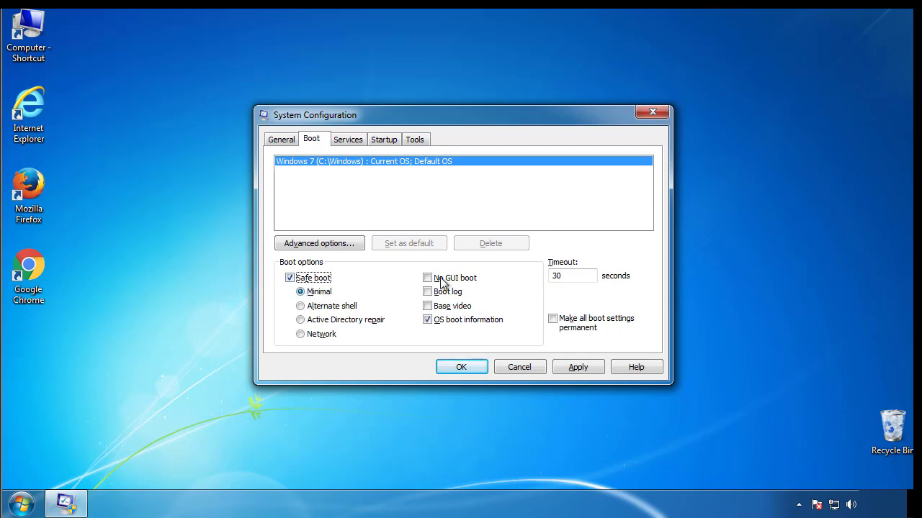
left_click(467, 368)
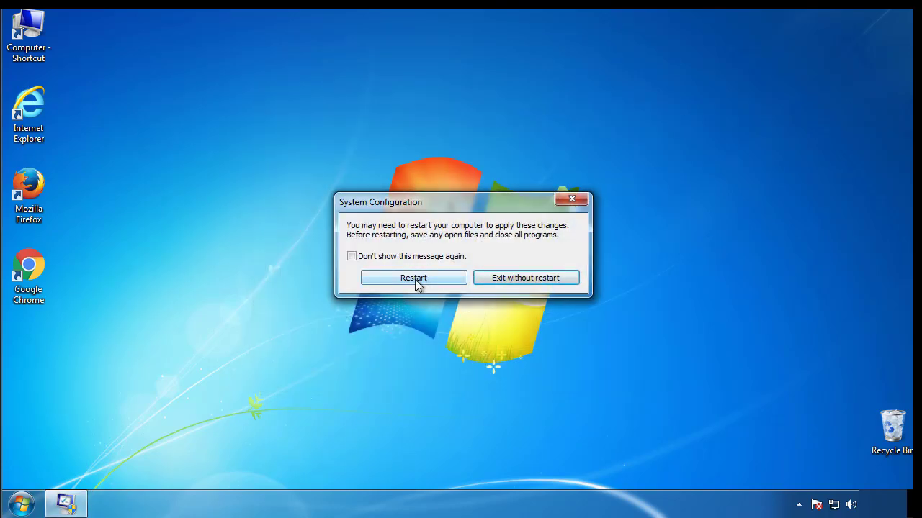
left_click(415, 280)
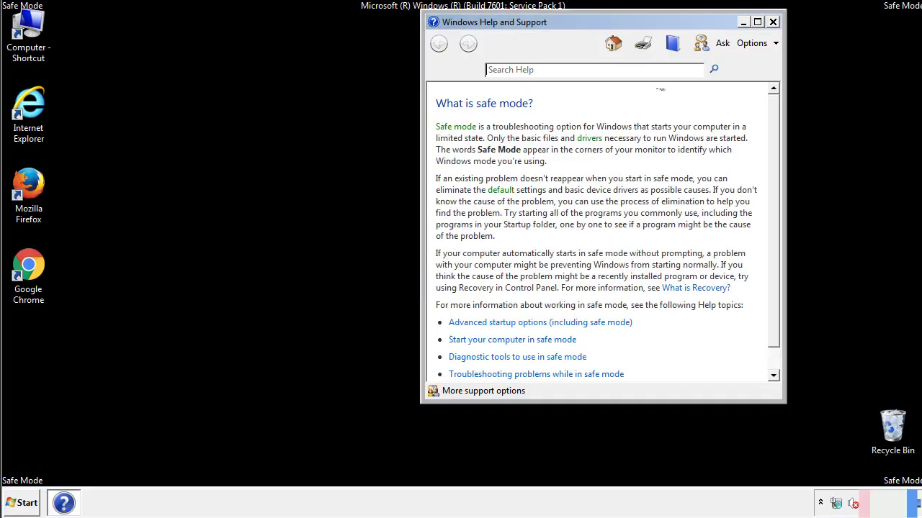
left_click(773, 22)
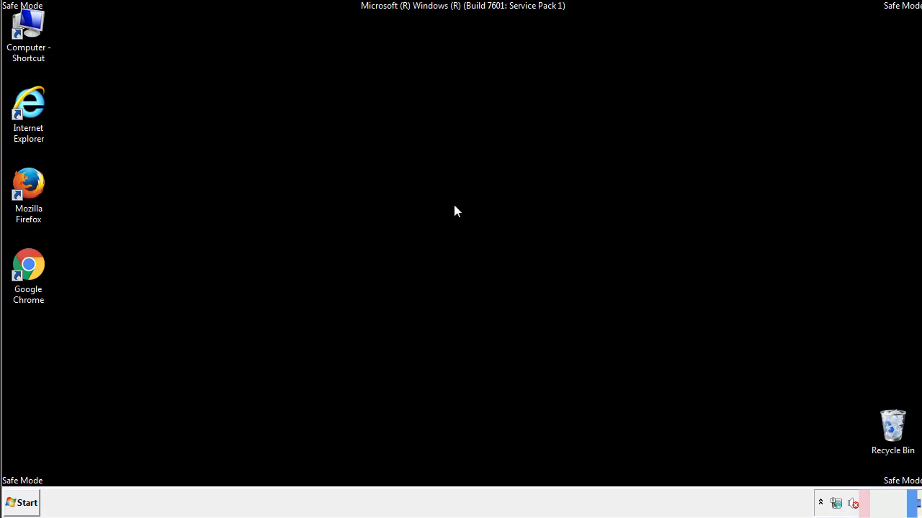
In the Control Panel's Folder Options, apply the setting to show hidden files, folders, and drives
left_click(28, 502)
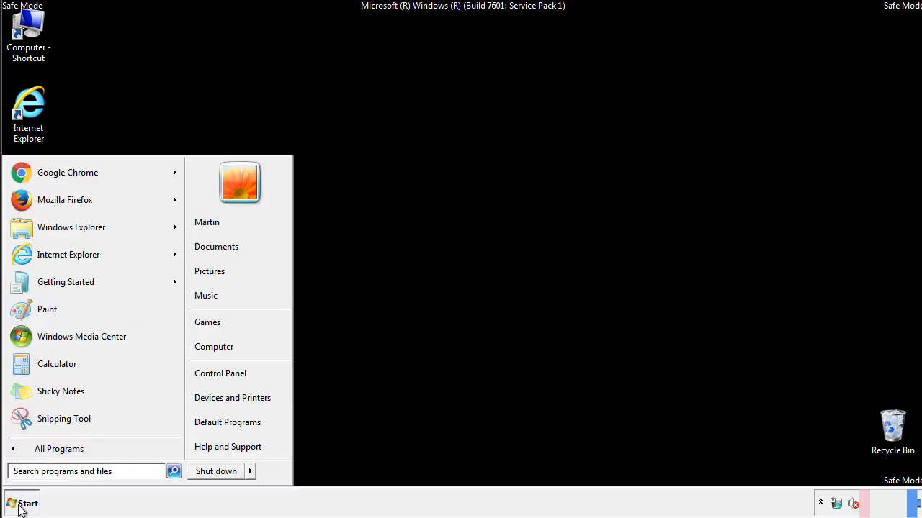
left_click(216, 373)
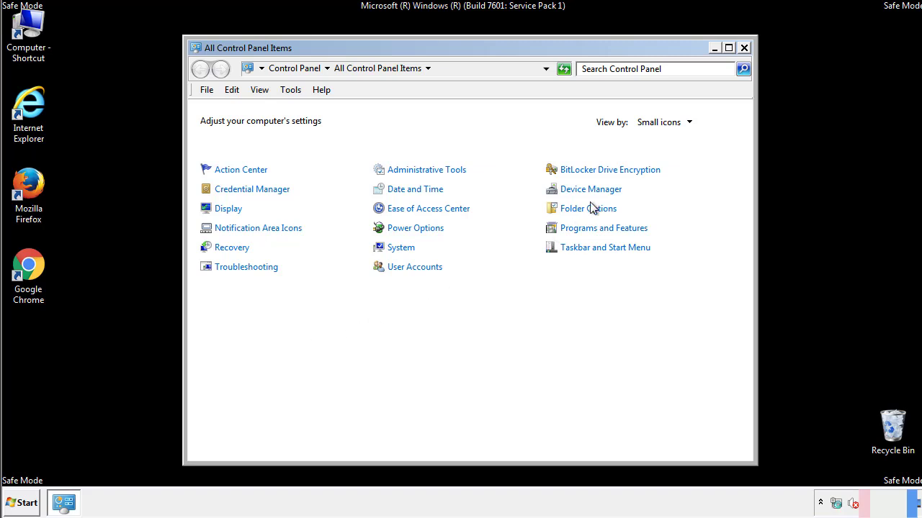
left_click(591, 210)
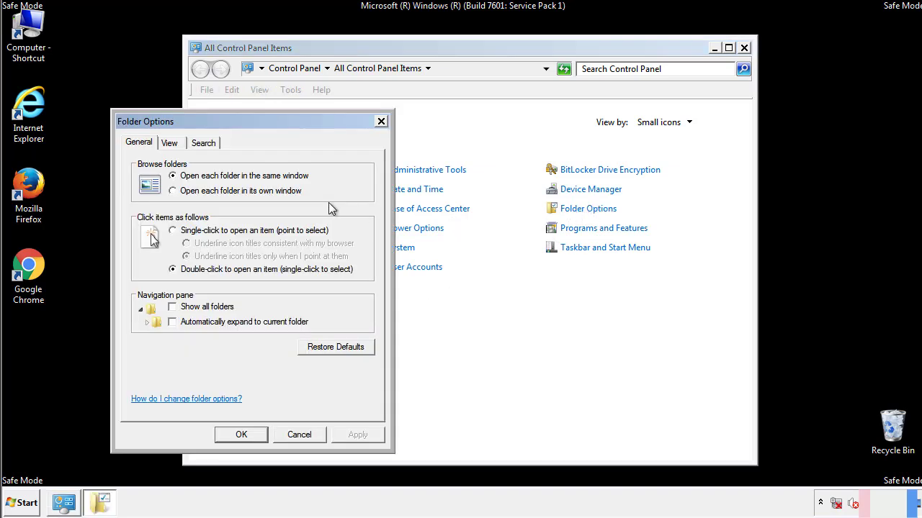
left_click(171, 147)
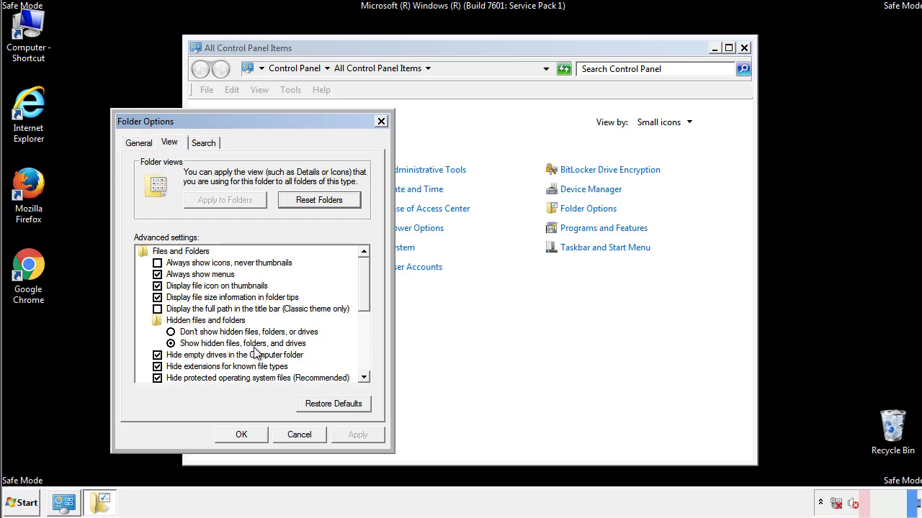
left_click(241, 434)
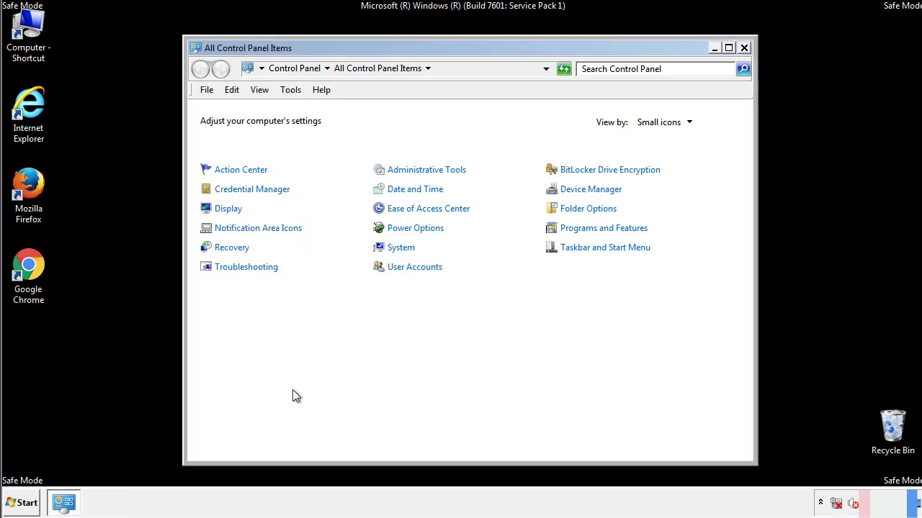
left_click(744, 47)
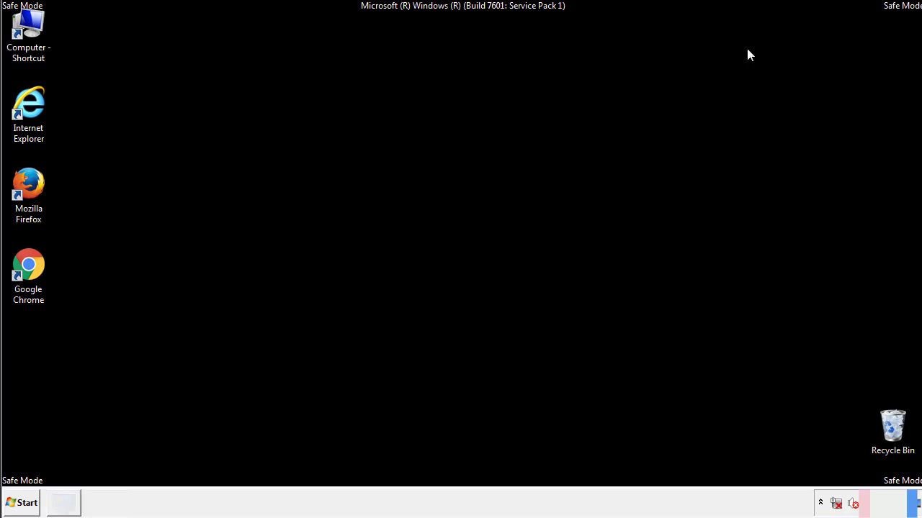
Browse to the folder C:\Windows\System32\drivers\etc
double_click(38, 25)
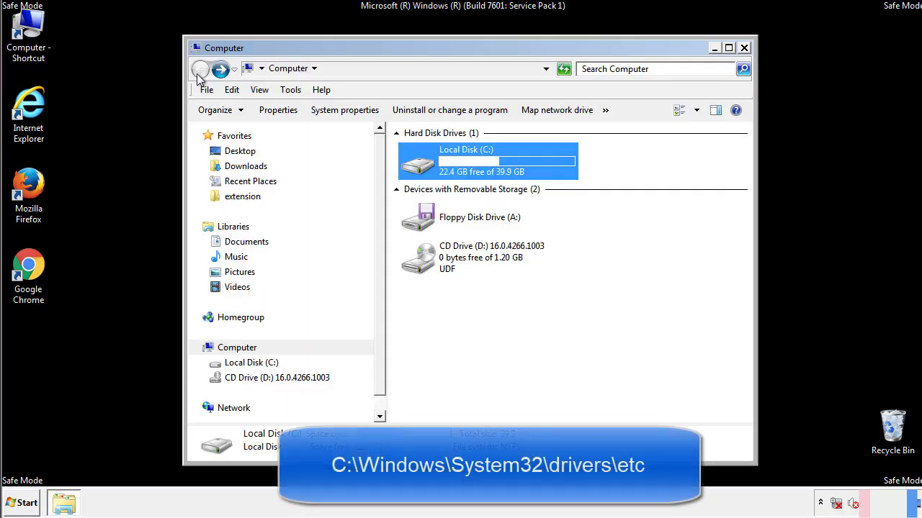
double_click(417, 163)
left_click(421, 265)
double_click(421, 265)
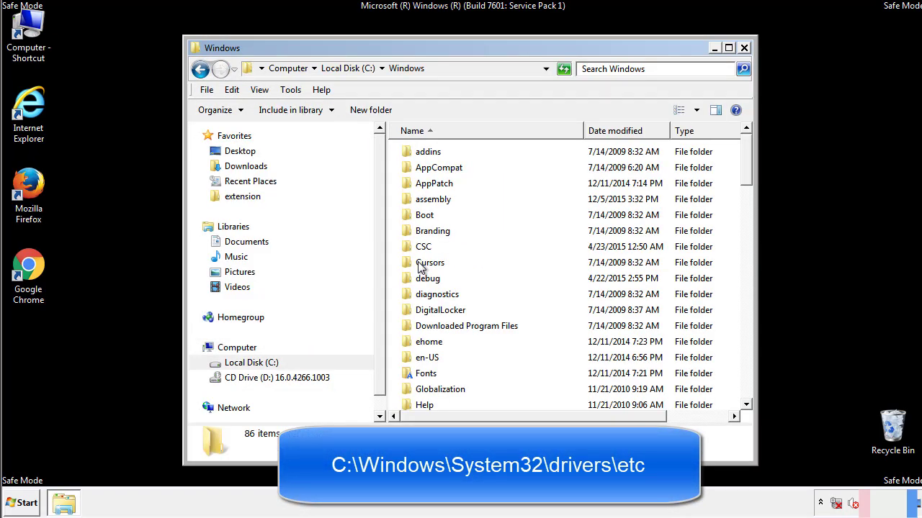
scroll(423, 324, "down", 2)
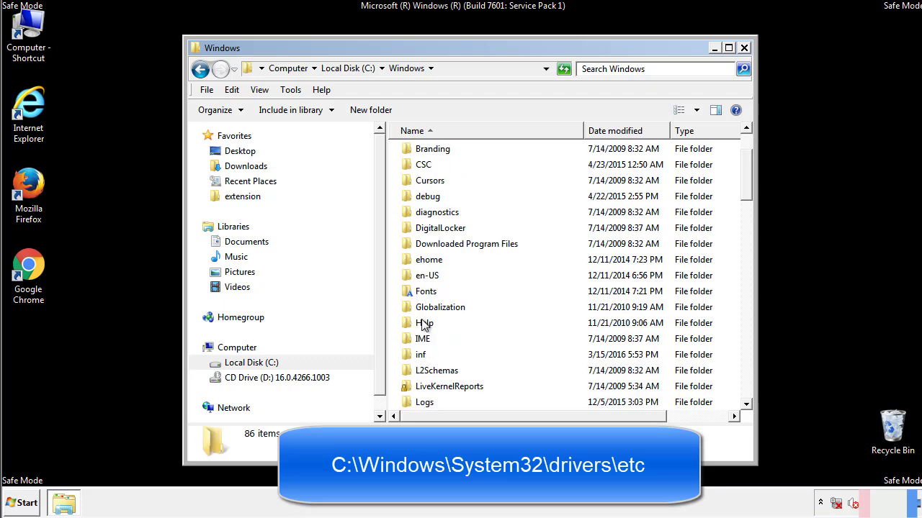
scroll(424, 325, "down", 7)
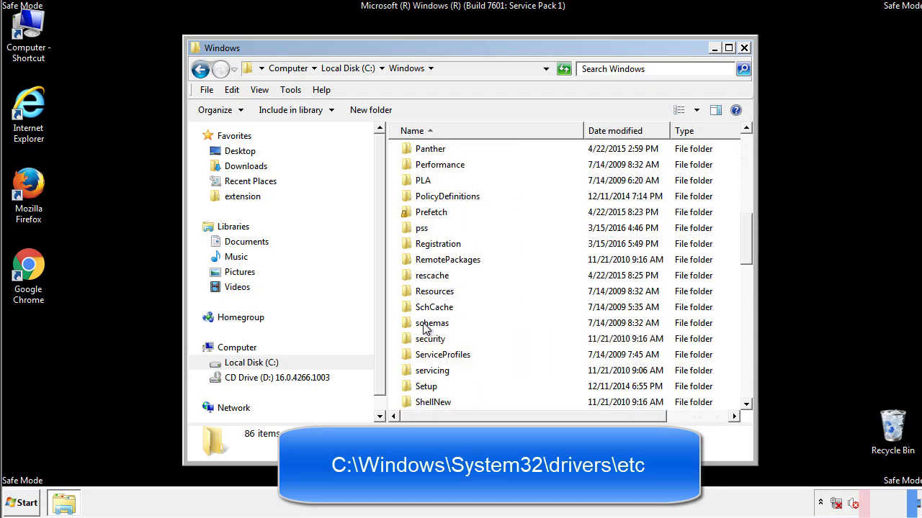
scroll(425, 328, "down", 2)
double_click(435, 370)
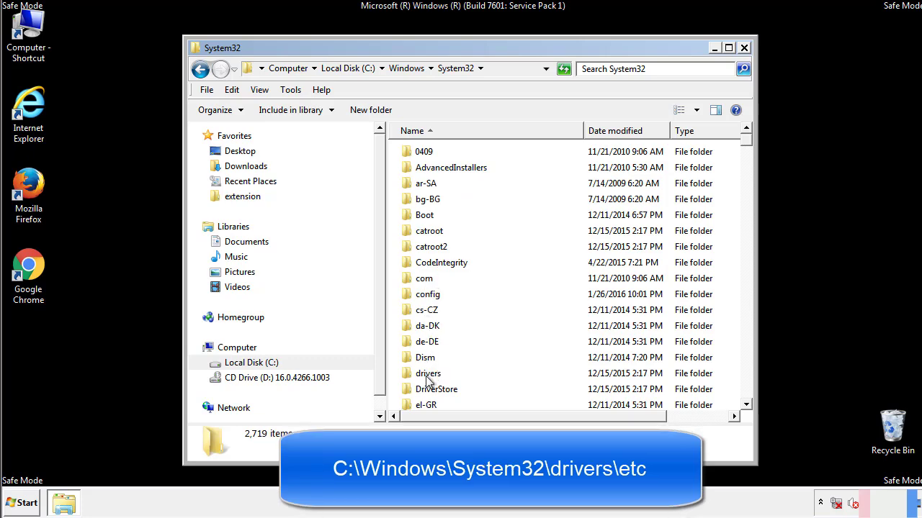
double_click(428, 374)
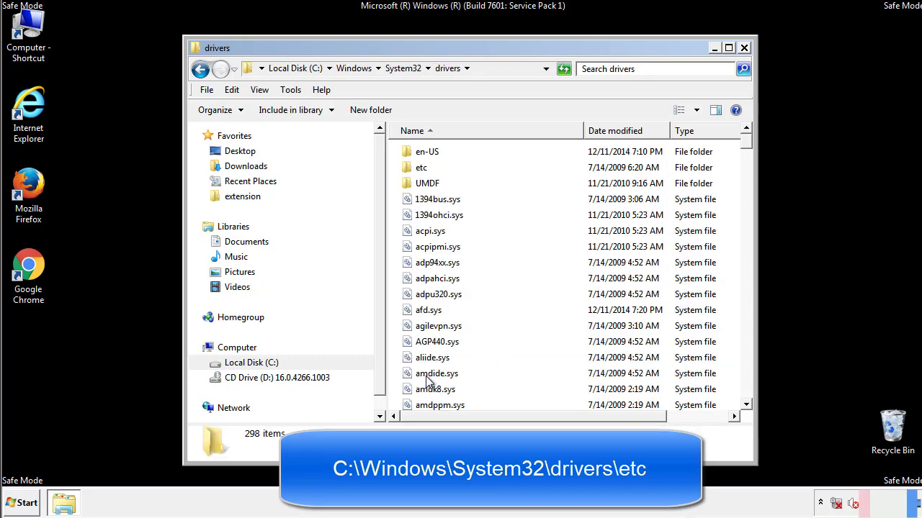
double_click(416, 170)
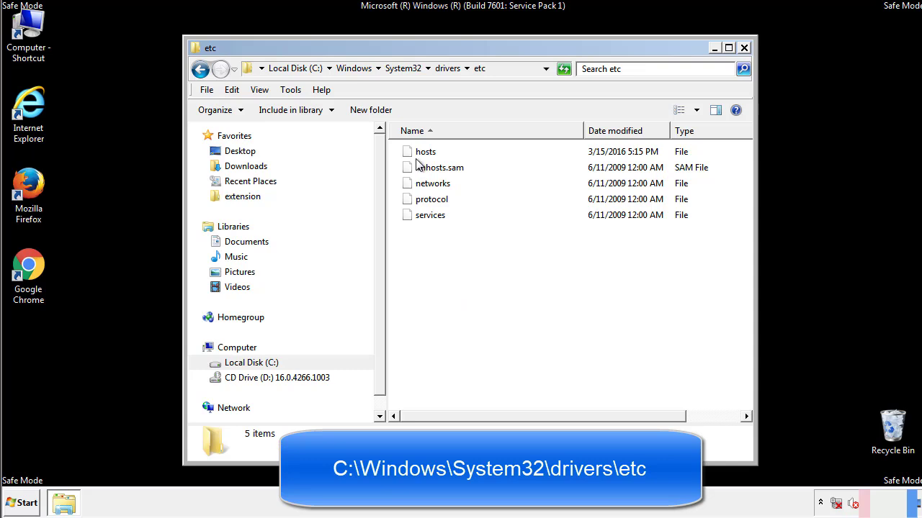
Open the hosts file with Notepad and bring its window fully into view
double_click(418, 153)
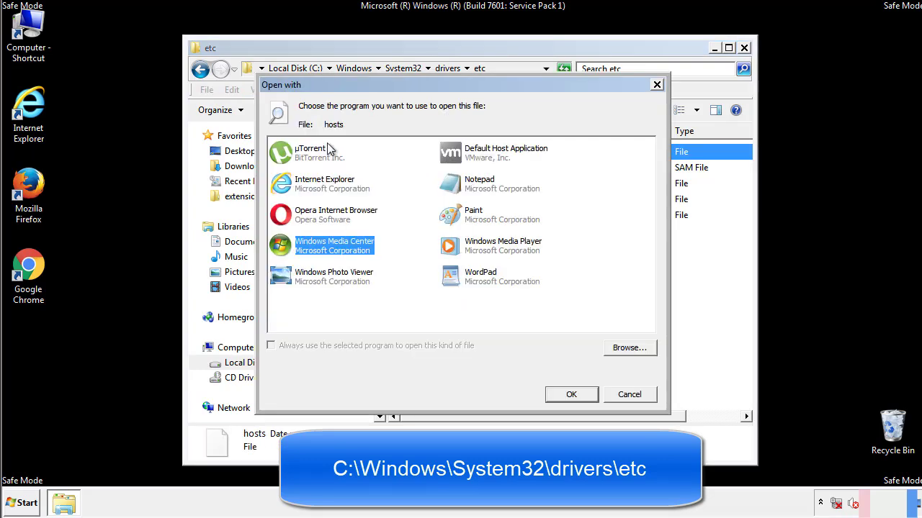
left_click(467, 189)
left_click(568, 394)
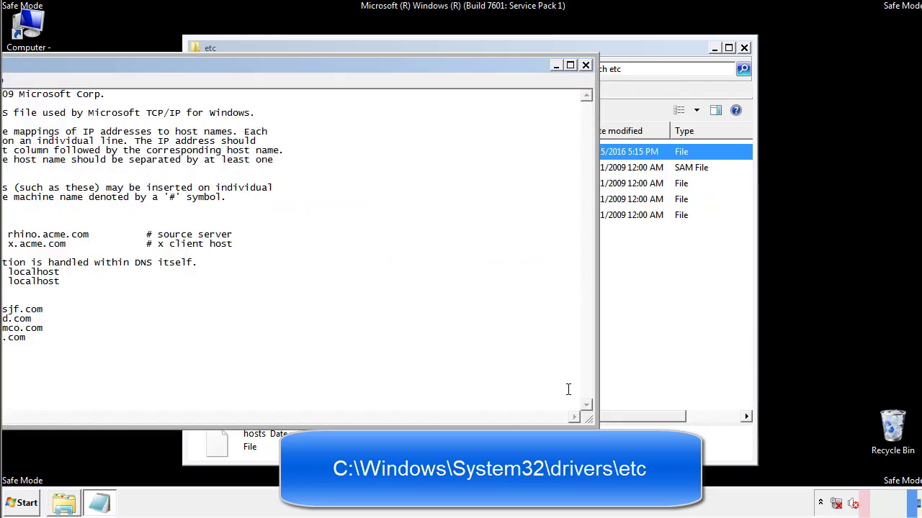
left_click_drag(376, 66, 586, 79)
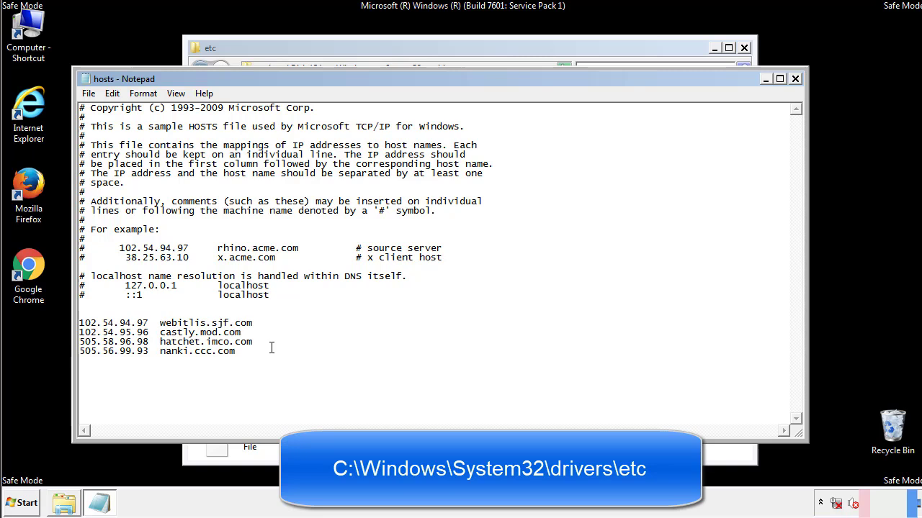
Delete the four host entries from webitlis.sjf.com to nanki.ccc.com, save the hosts file, and close it and the etc folder
left_click_drag(258, 353, 79, 321)
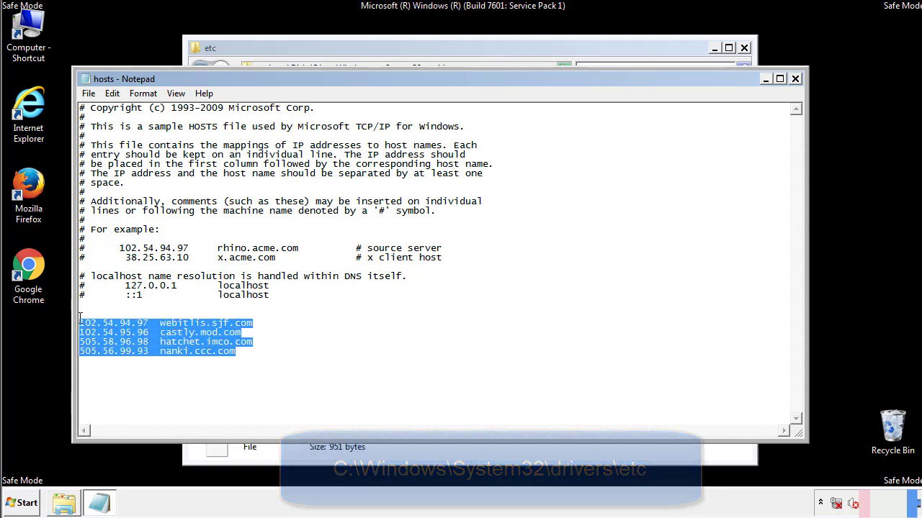
key("Delete")
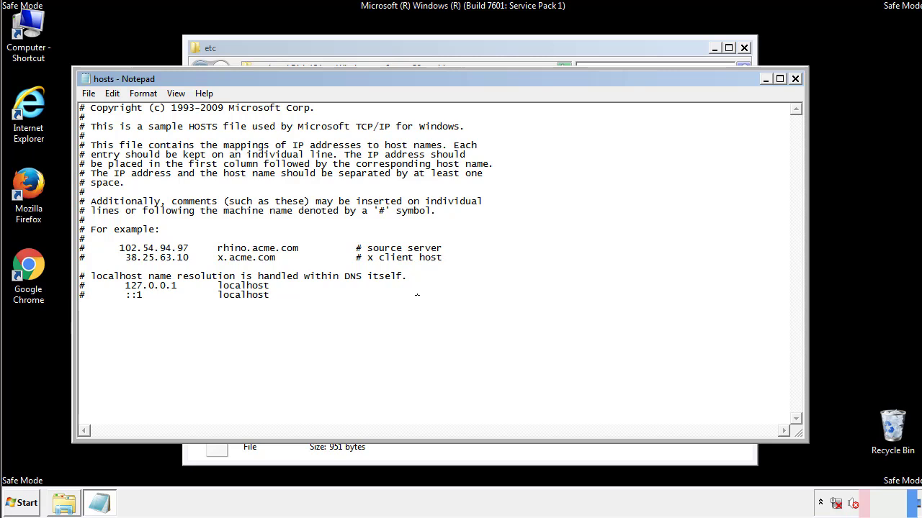
left_click(796, 79)
left_click(407, 263)
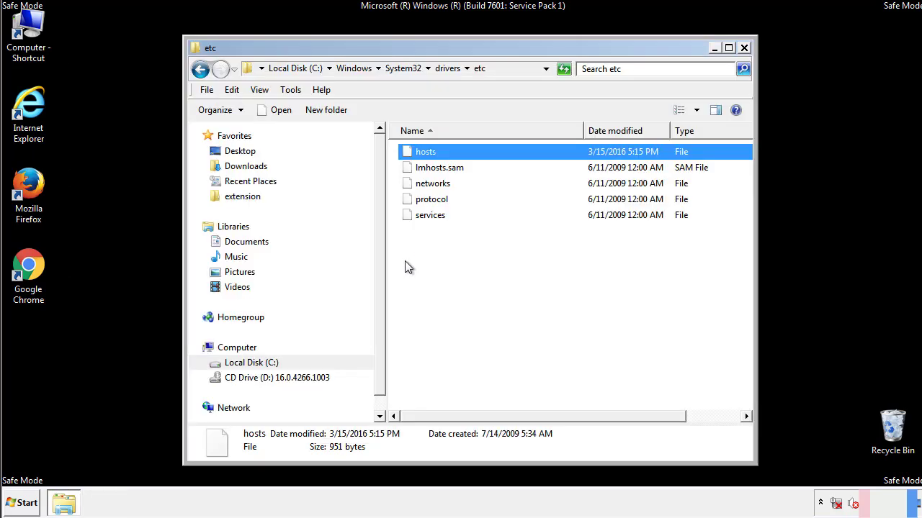
left_click(405, 262)
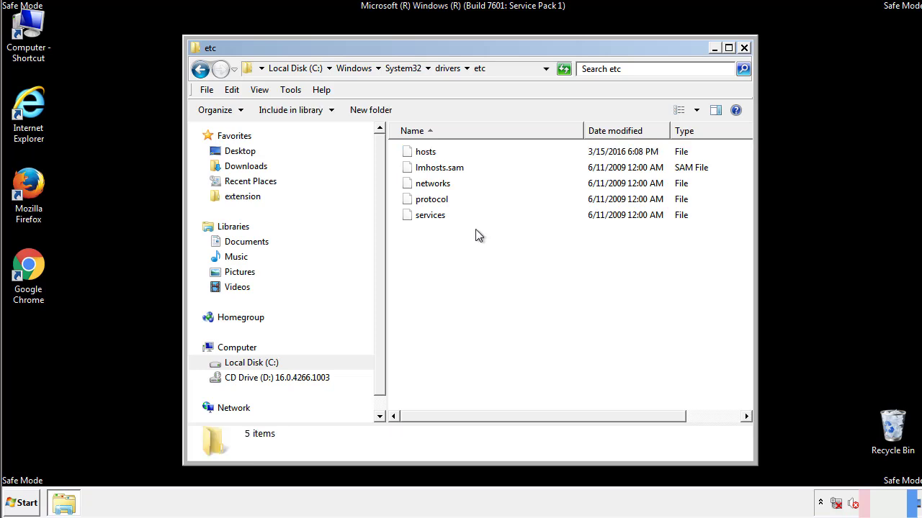
left_click(743, 49)
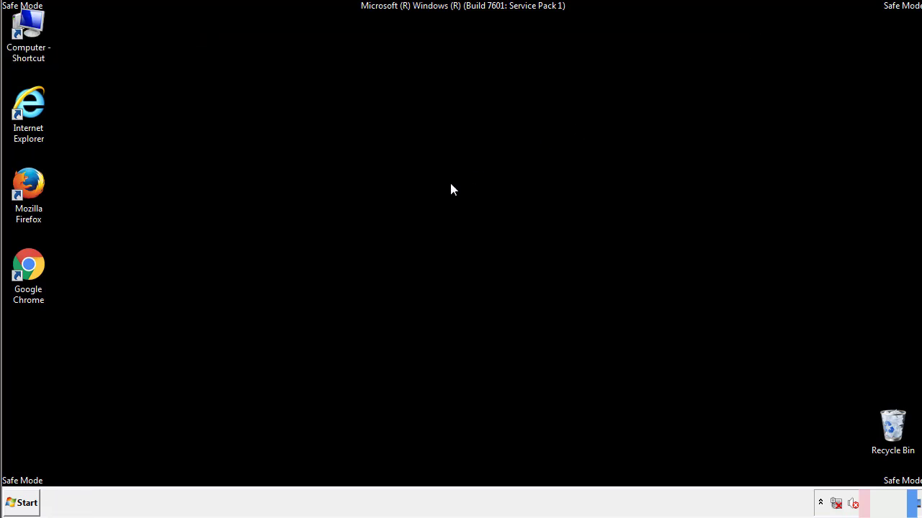
Open the Startup folder from the list of all installed programs
left_click(26, 504)
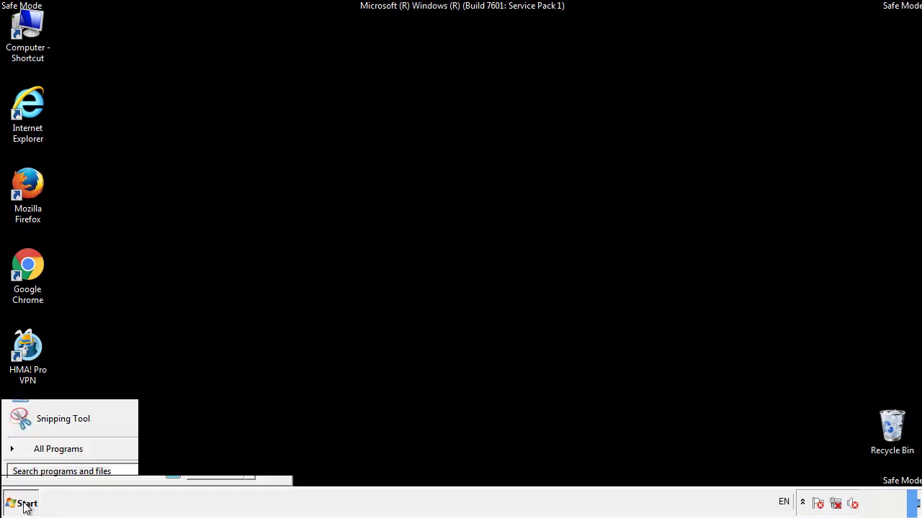
left_click(41, 455)
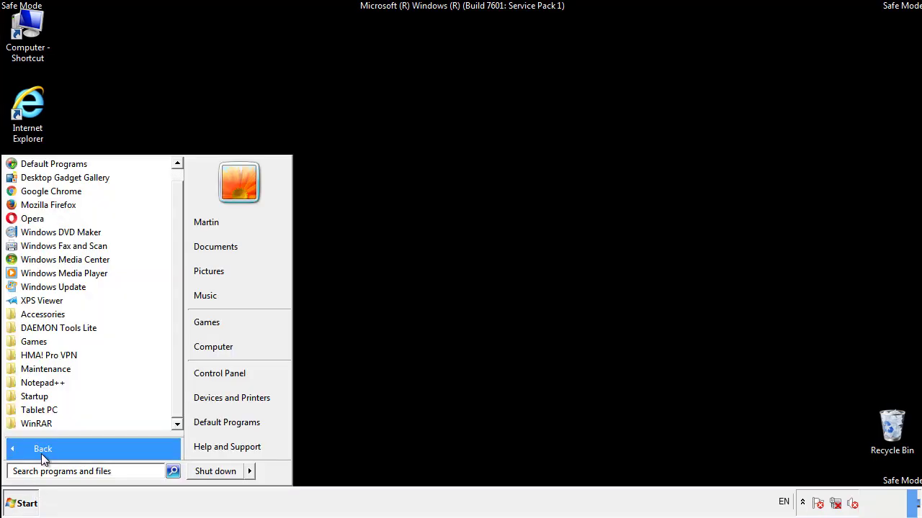
right_click(36, 395)
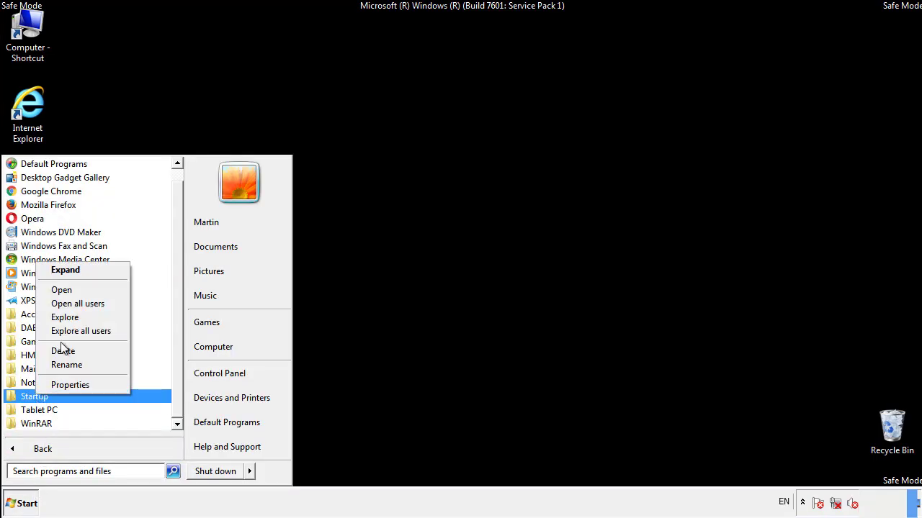
left_click(70, 290)
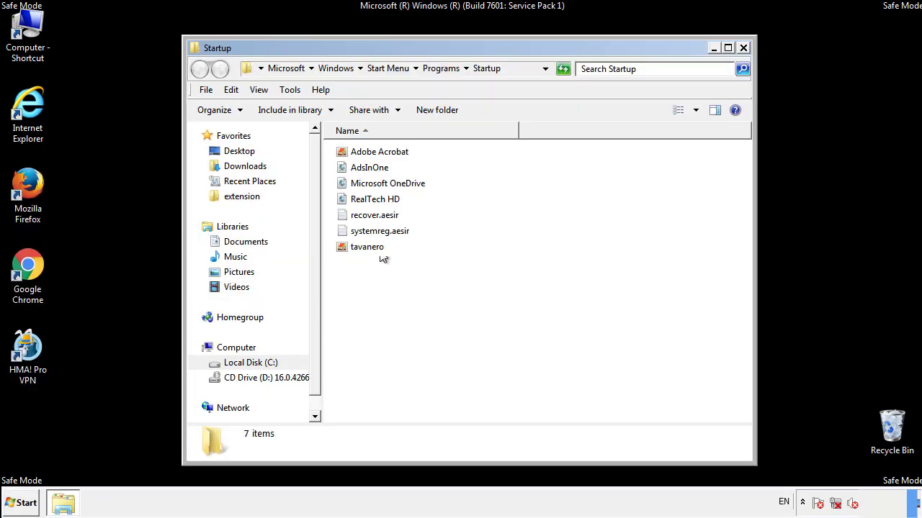
Delete AdsInOne, recover.aesir, systemreg.aesir and tavanero from the Startup folder, and close the folder
left_click(375, 169)
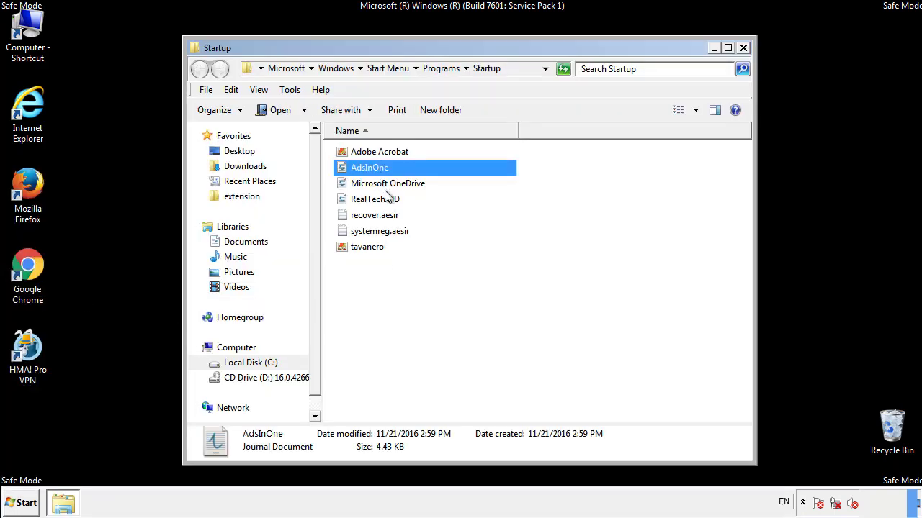
left_click(375, 216, "ctrl")
left_click(381, 232, "ctrl")
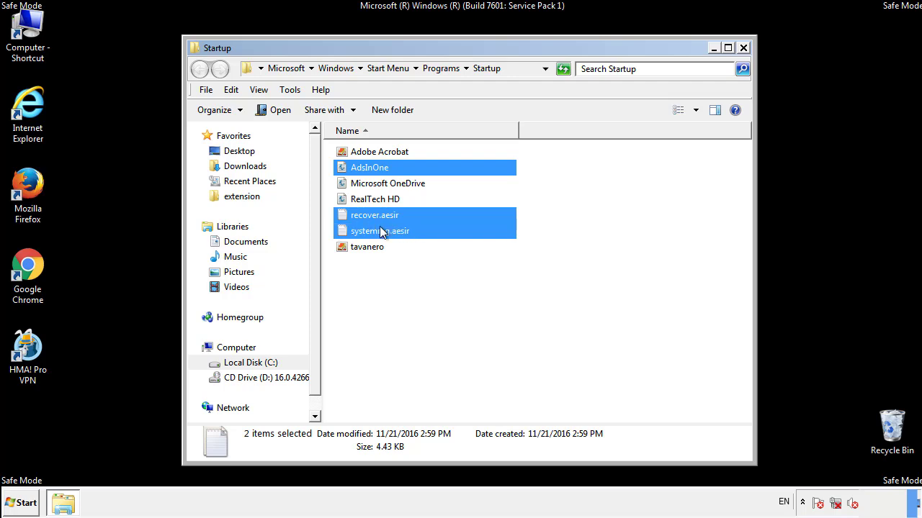
left_click(368, 247, "ctrl")
right_click(364, 248)
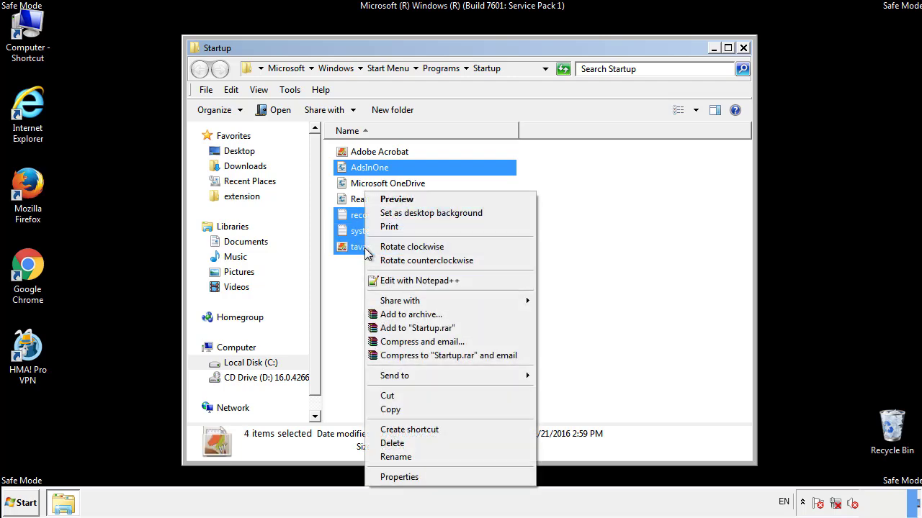
left_click(389, 442)
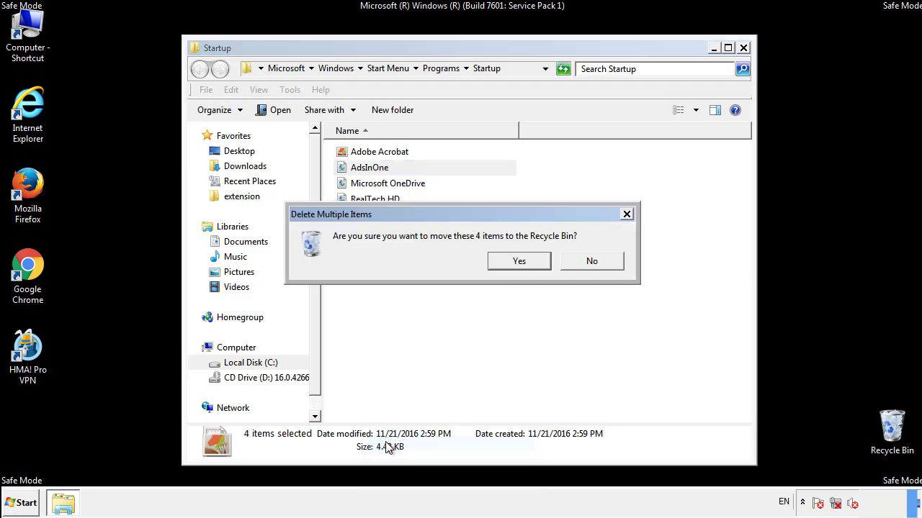
left_click(518, 262)
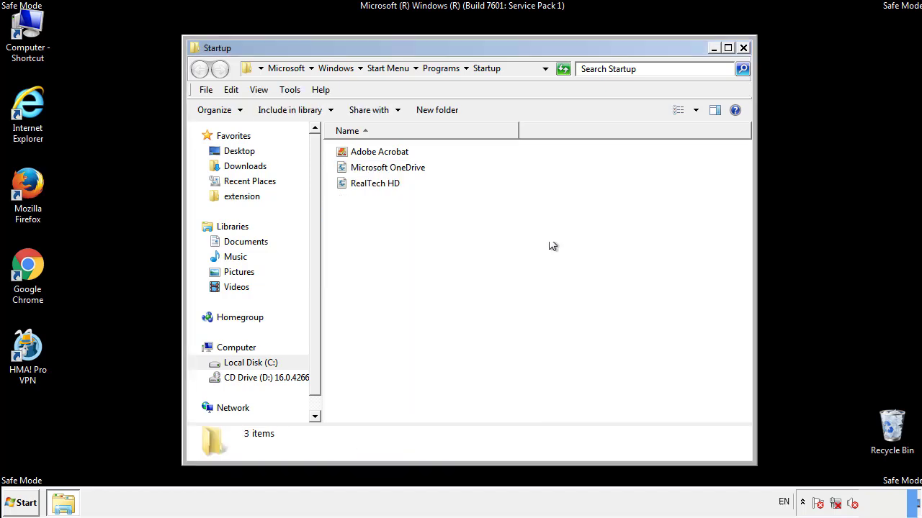
left_click(743, 47)
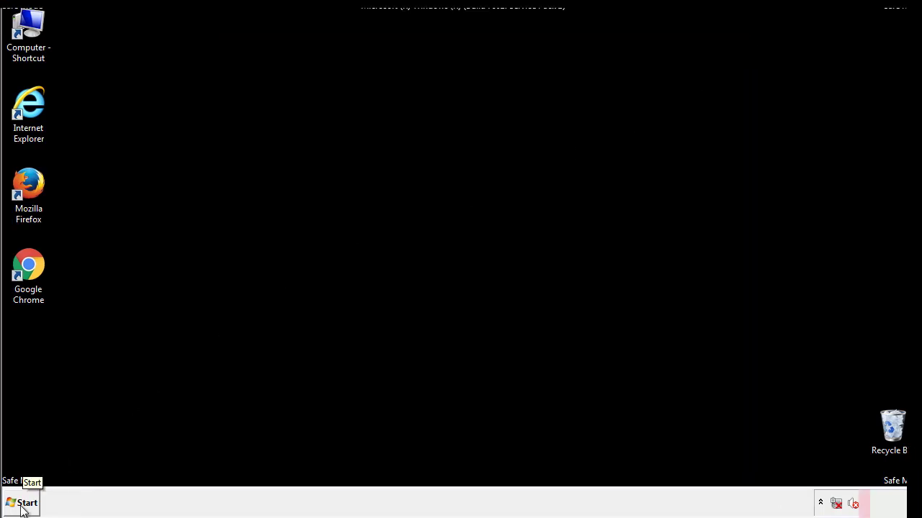
Find and launch the Registry Editor with regedit
left_click(22, 508)
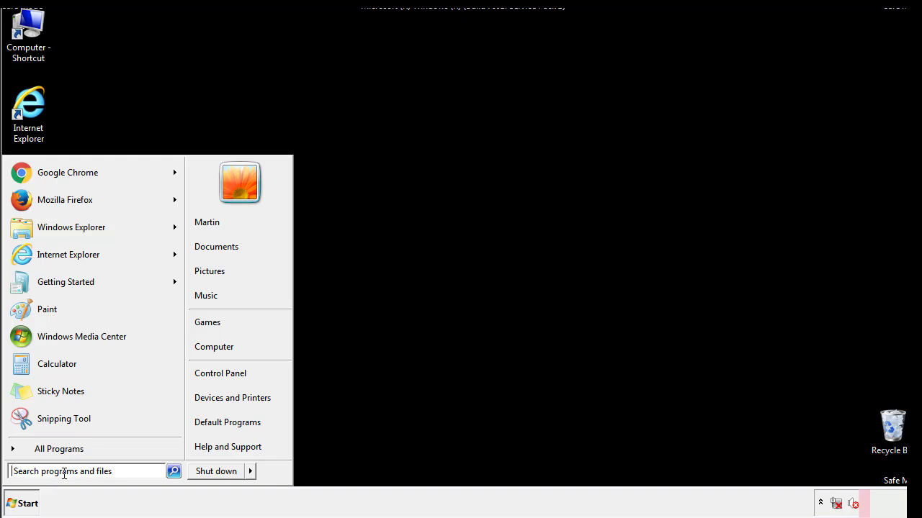
type("reged")
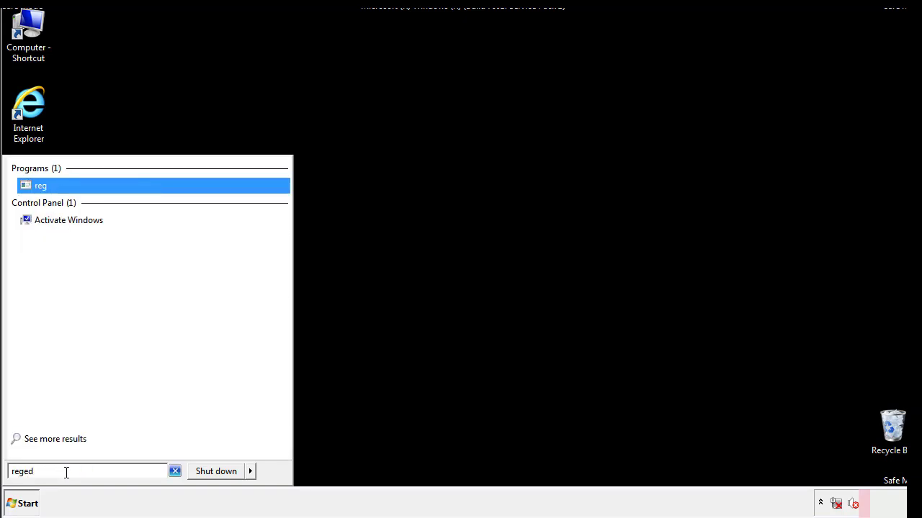
type("it")
key("Return")
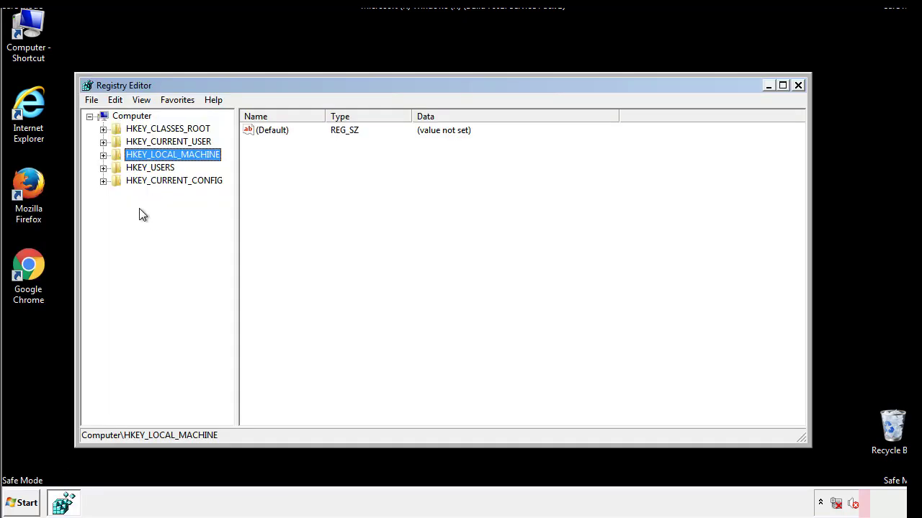
Open the registry key HKEY_LOCAL_MACHINE\SOFTWARE\Microsoft\Windows\CurrentVersion\Run
left_click(103, 155)
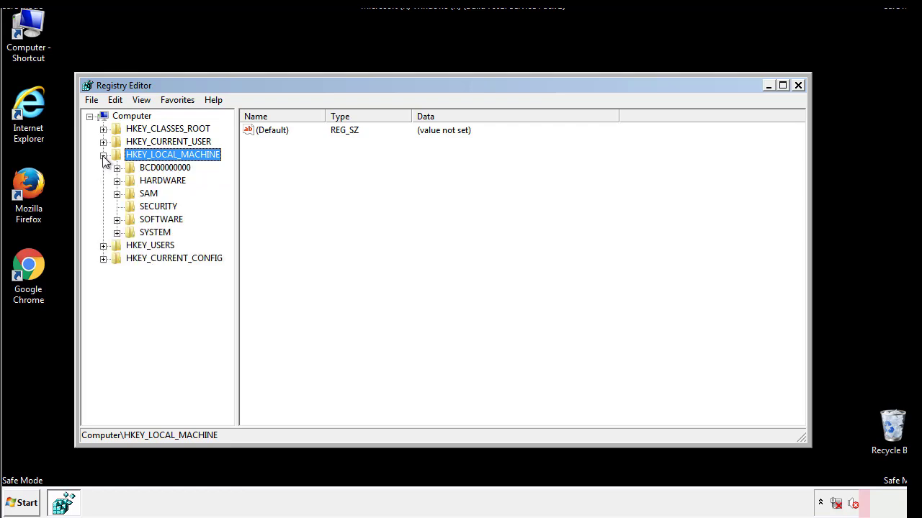
left_click(117, 220)
left_click_drag(227, 214, 229, 240)
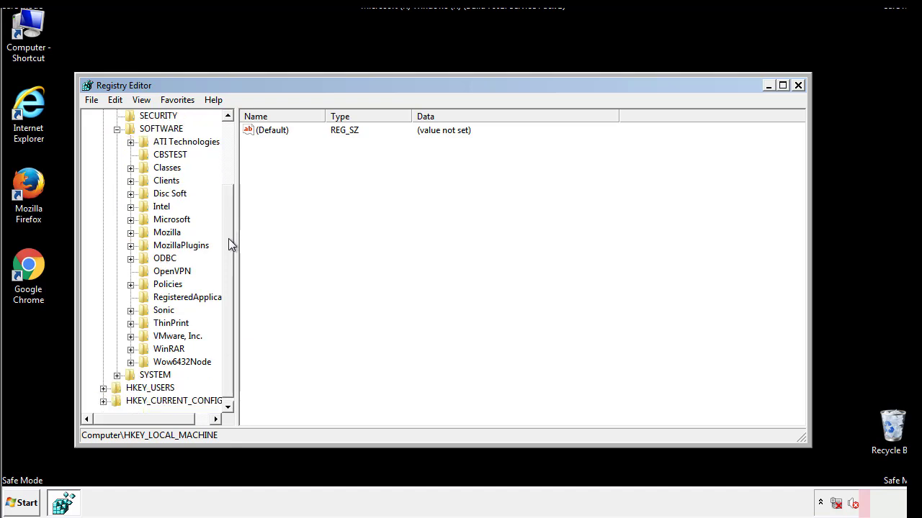
left_click(131, 221)
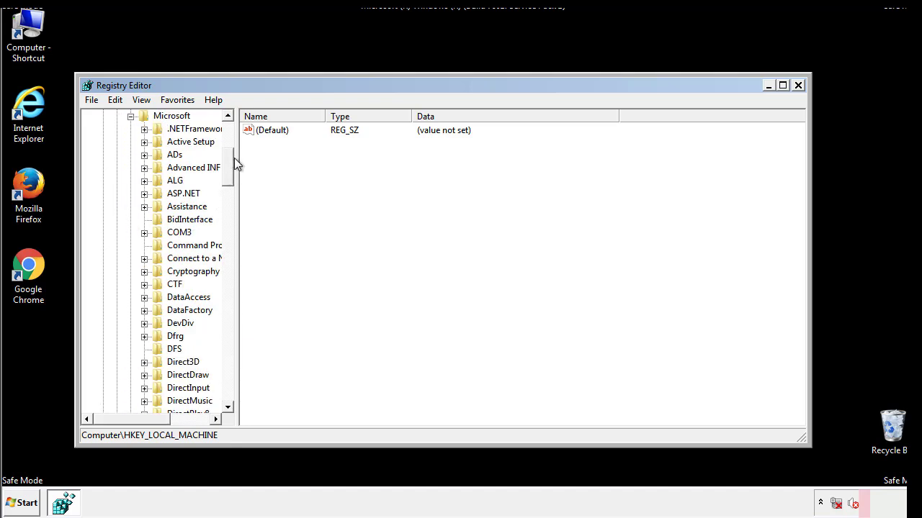
mouse_move(227, 177)
left_mouse_down()
mouse_move(228, 378)
mouse_move(229, 369)
left_mouse_up()
left_click(144, 219)
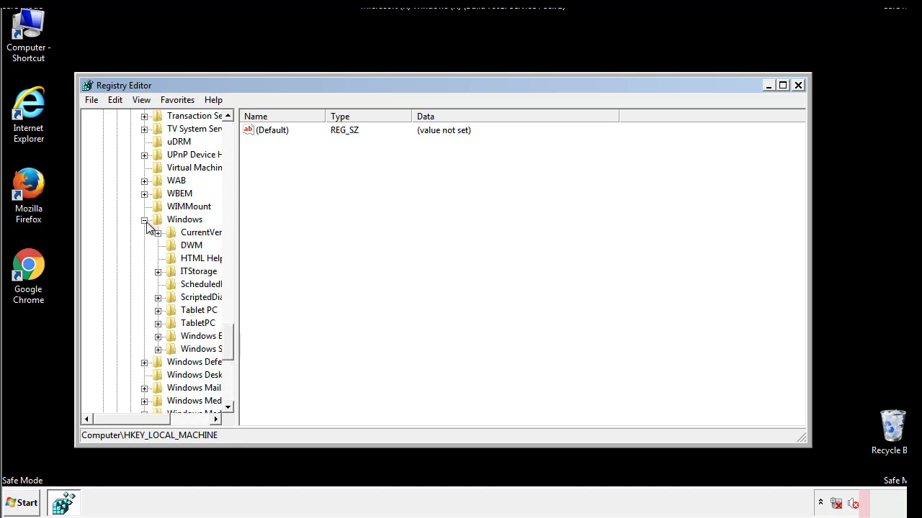
left_click_drag(127, 420, 152, 423)
left_click(118, 232)
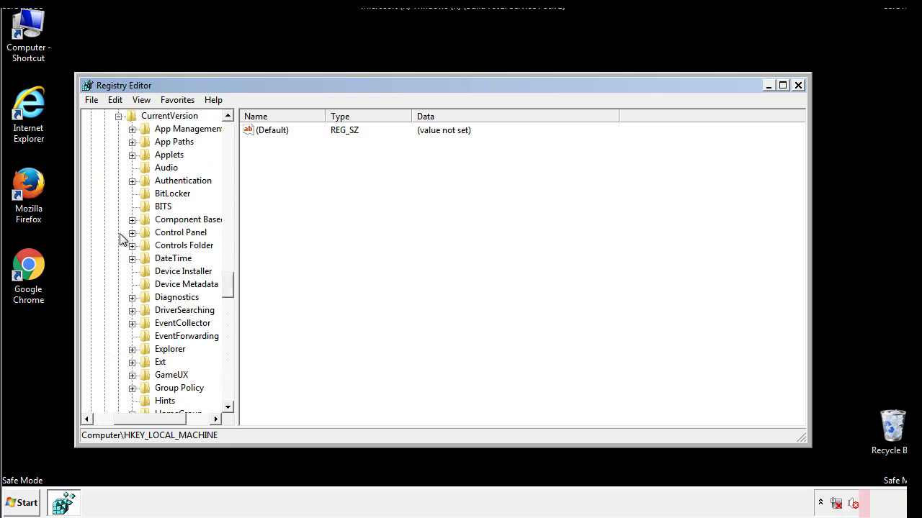
left_click_drag(232, 290, 227, 334)
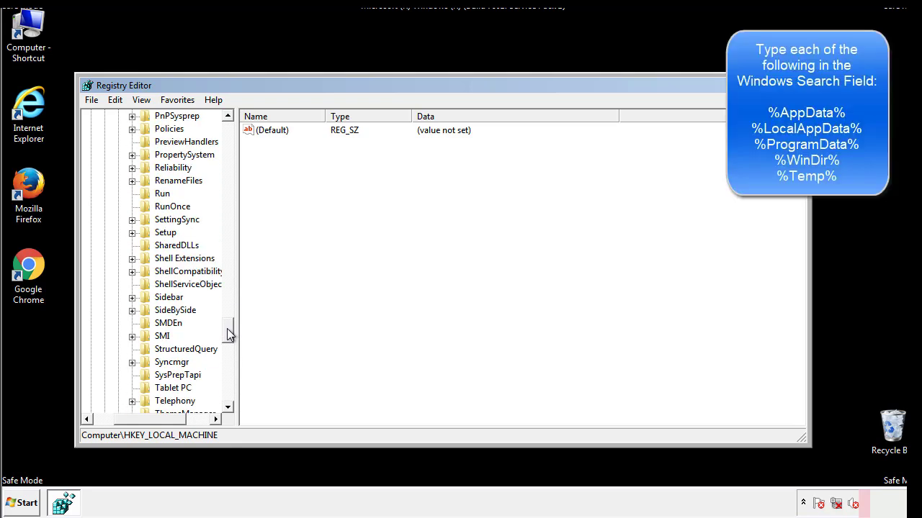
left_click(150, 195)
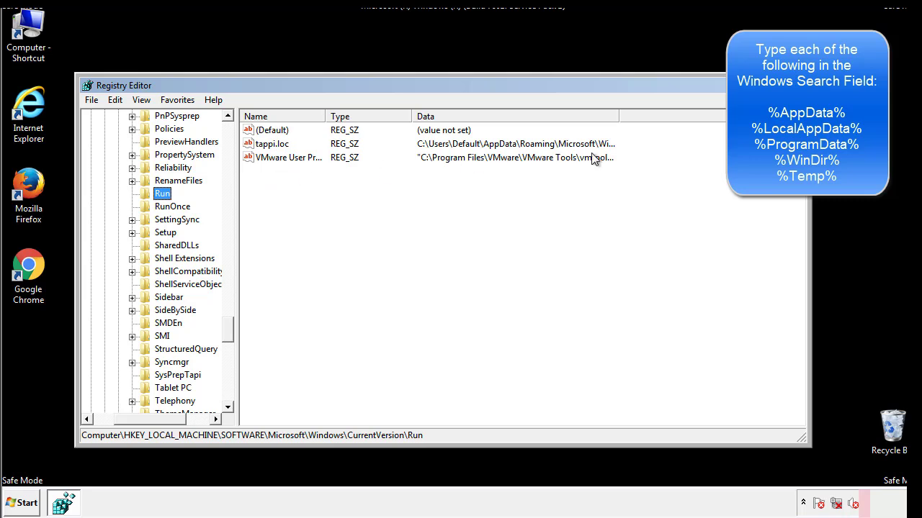
Permanently delete the tappi.loc value from the local machine's Run key
left_click(272, 147)
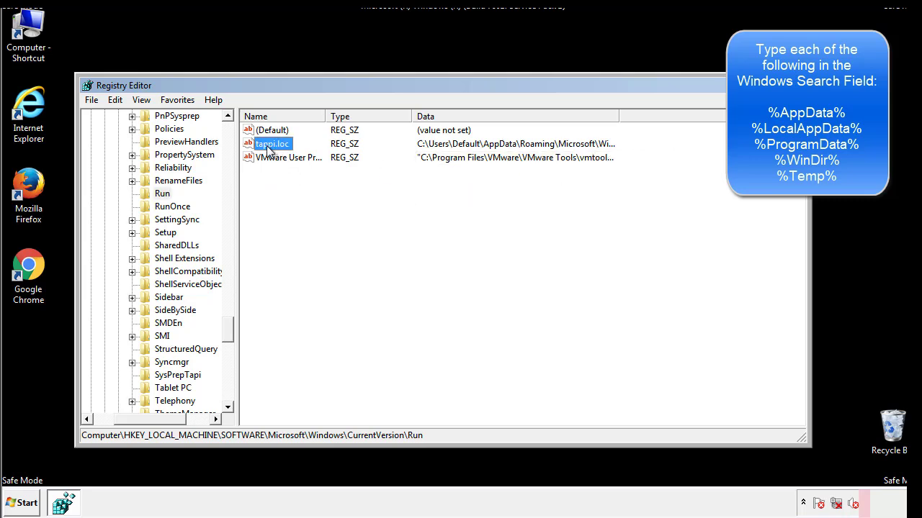
right_click(268, 146)
left_click(288, 187)
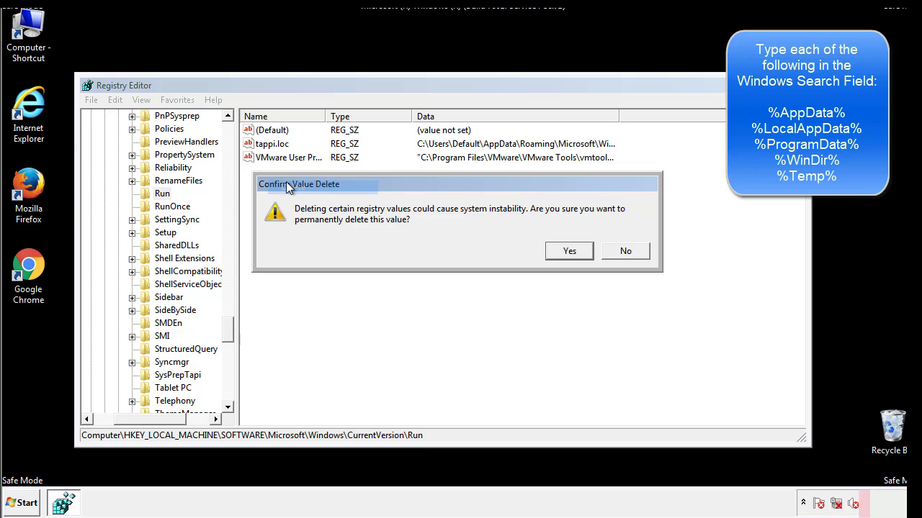
left_click(562, 255)
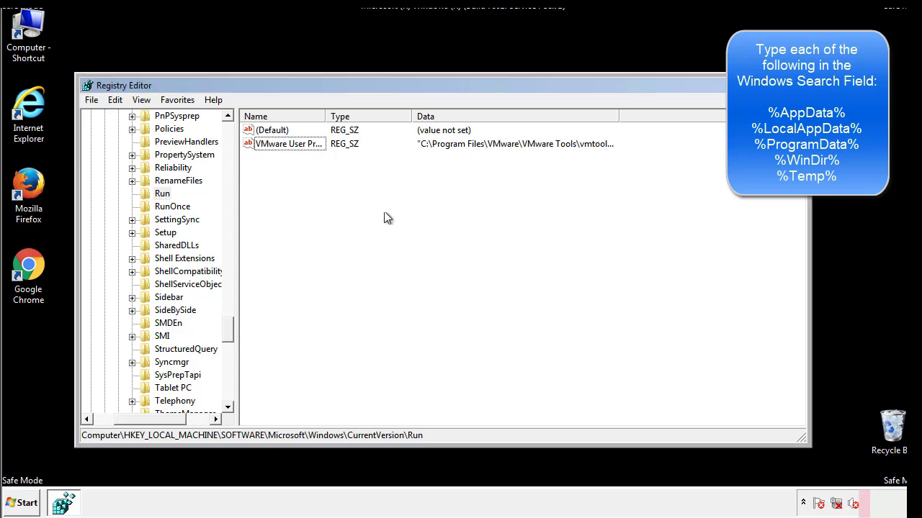
Collapse the HKEY_LOCAL_MACHINE branch in the registry tree
left_click_drag(230, 329, 228, 396)
left_click_drag(156, 422, 111, 429)
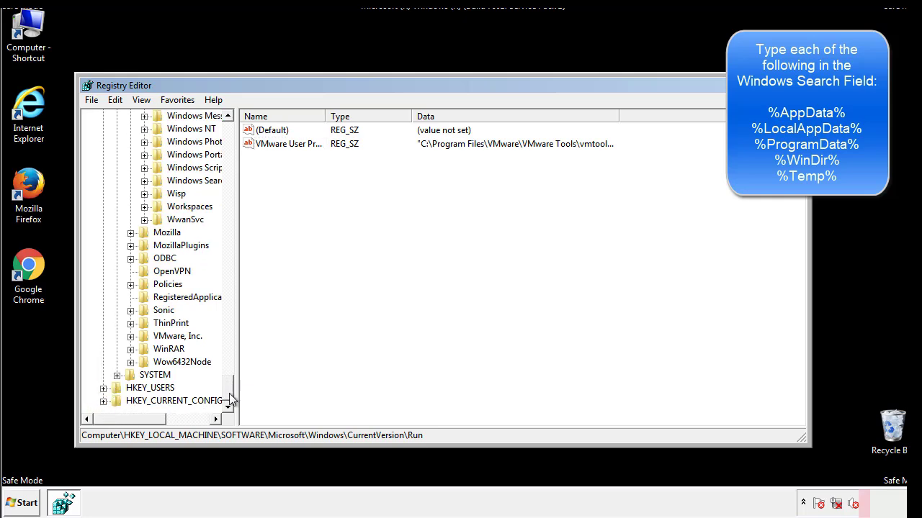
left_click_drag(233, 401, 236, 142)
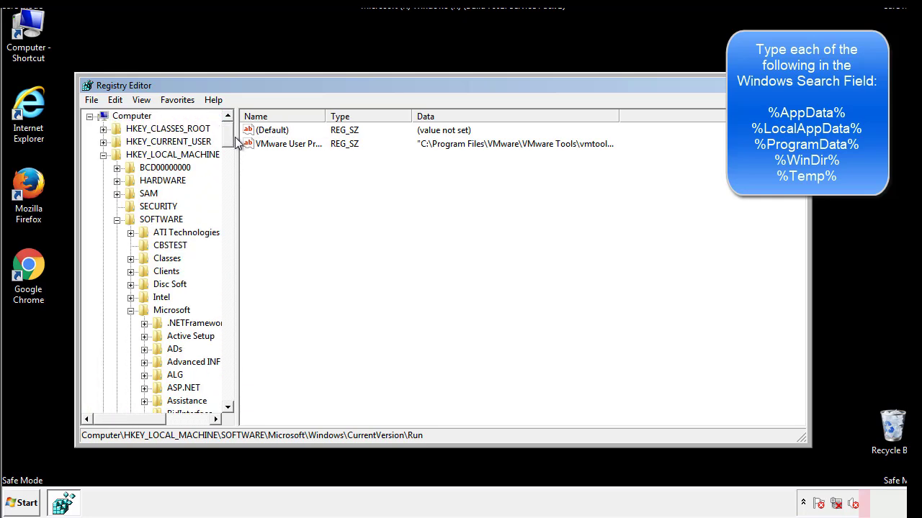
left_click(103, 154)
Open the key HKEY_CURRENT_USER\Software\Microsoft\Windows\CurrentVersion\Run and check its values for suspicious entries
left_click(103, 142)
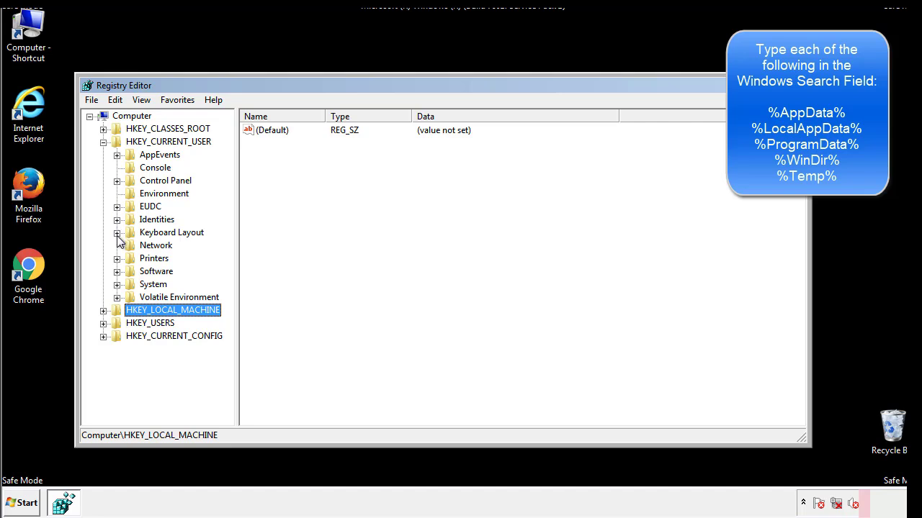
left_click(117, 271)
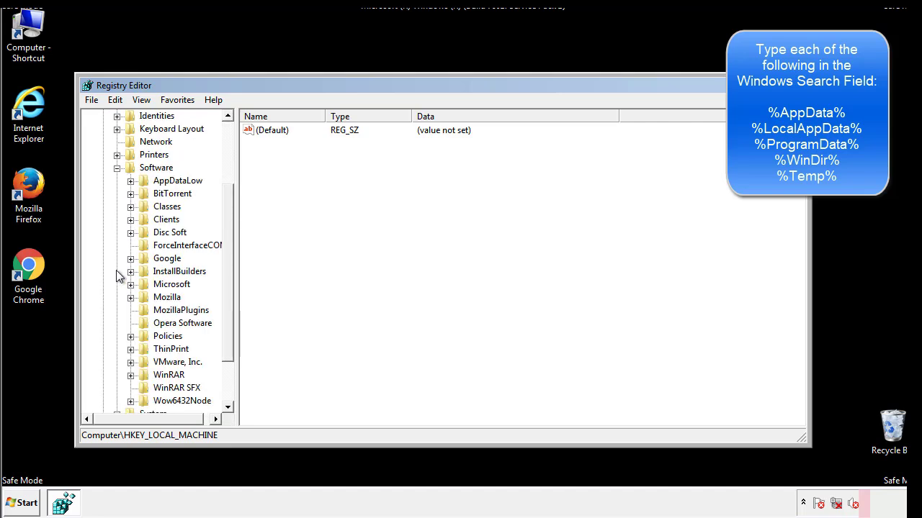
scroll(226, 262, "down", 1)
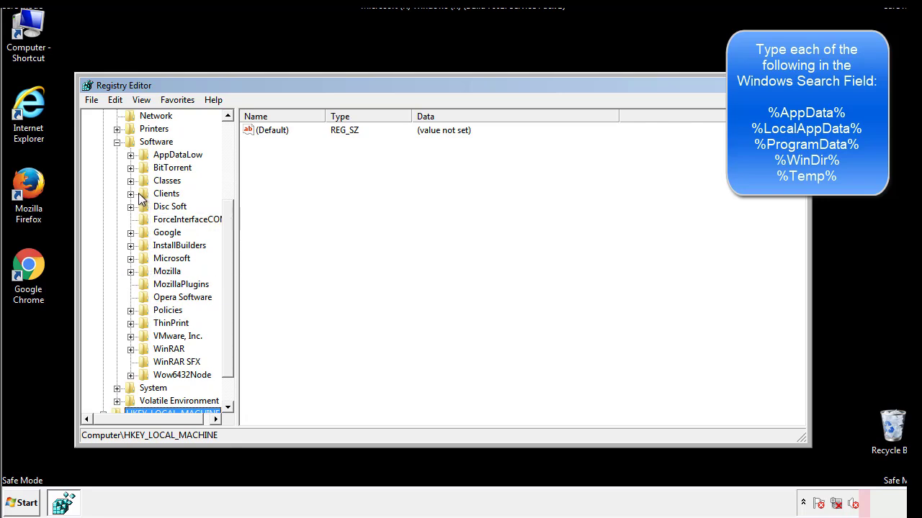
left_click(130, 257)
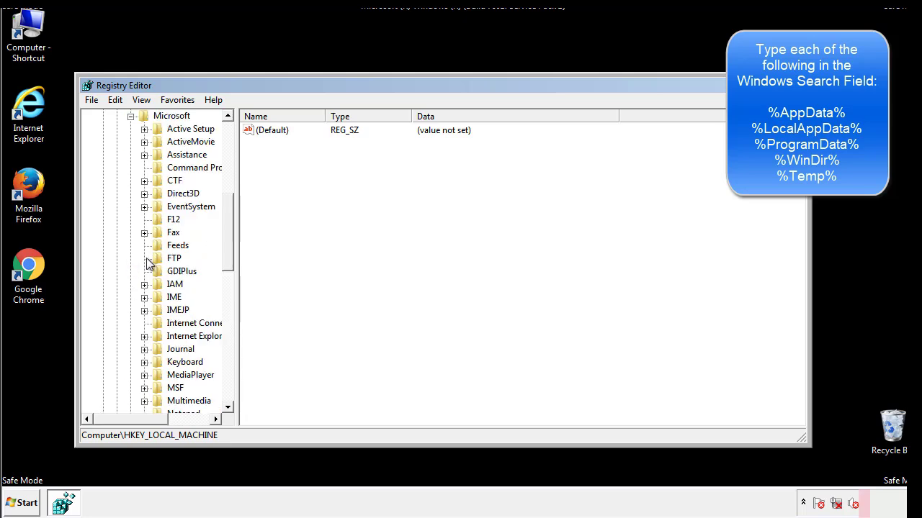
left_click_drag(226, 210, 227, 299)
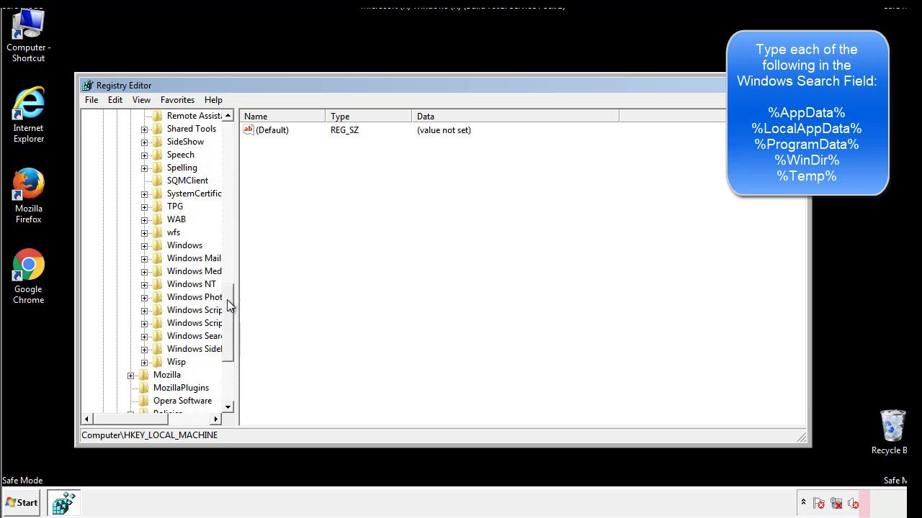
left_click(144, 246)
left_click(158, 258)
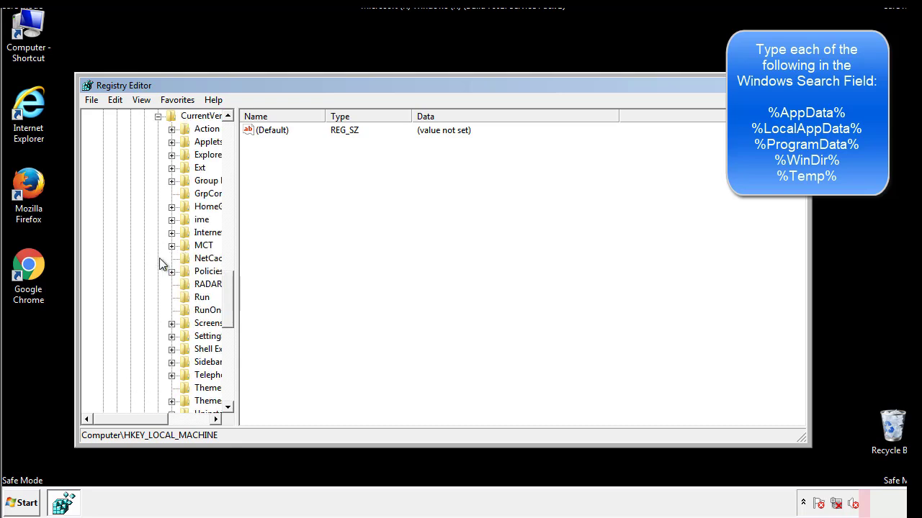
left_click_drag(140, 424, 162, 419)
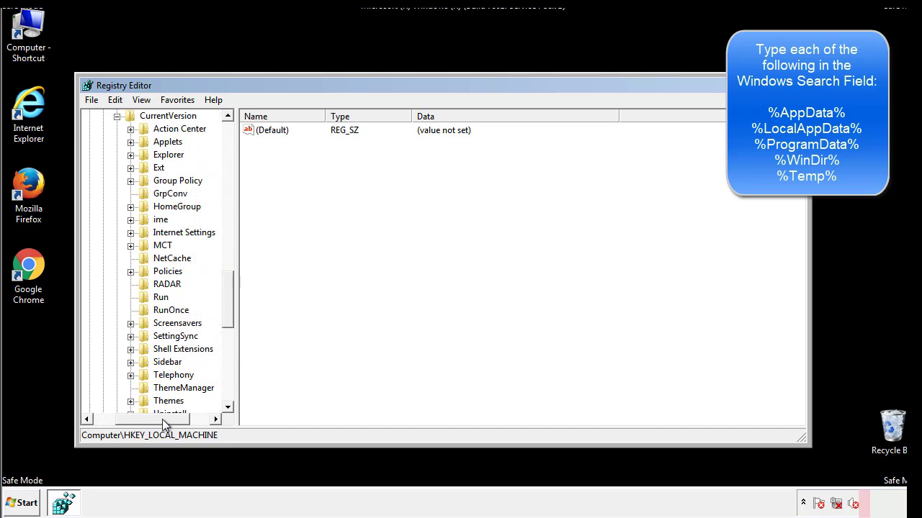
left_click(160, 298)
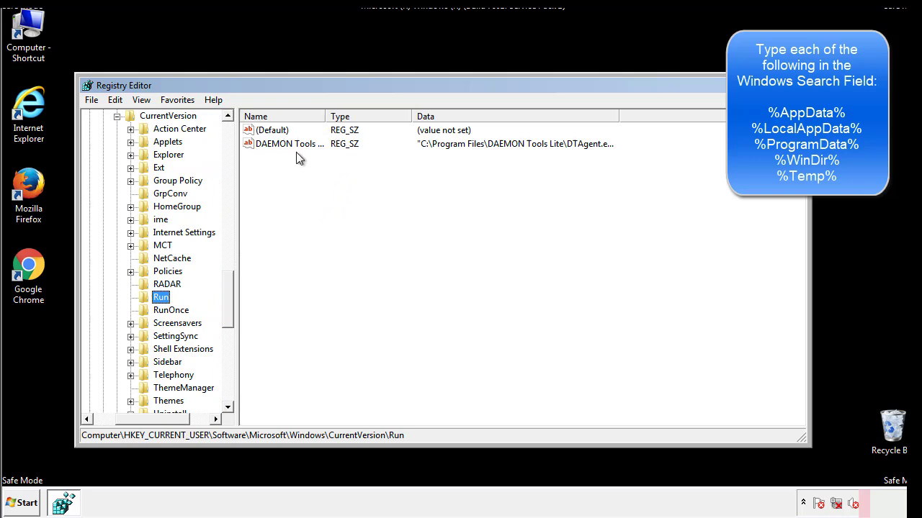
left_click(392, 166)
left_click_drag(268, 209, 304, 165)
Collapse the Windows key under HKEY_CURRENT_USER and search the registry's keys, values and data for %temp%
left_click_drag(152, 416, 132, 418)
left_click_drag(234, 314, 228, 302)
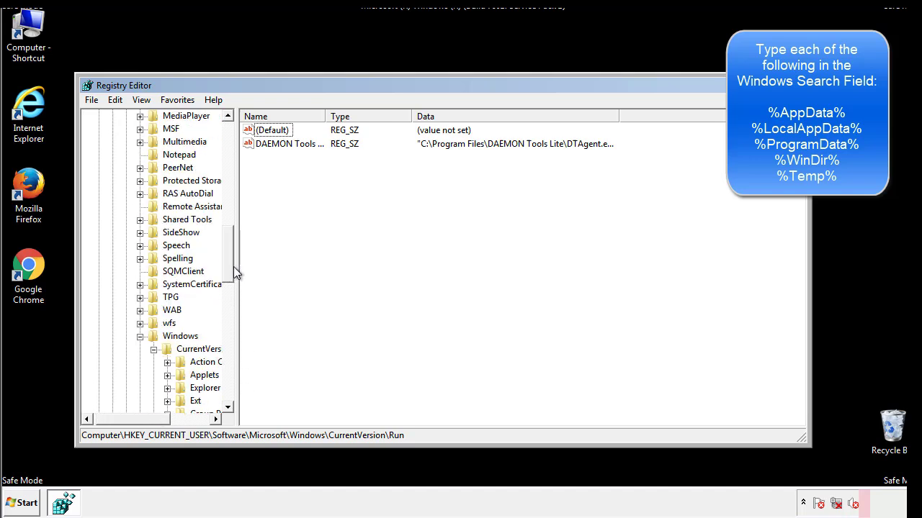
left_click(140, 336)
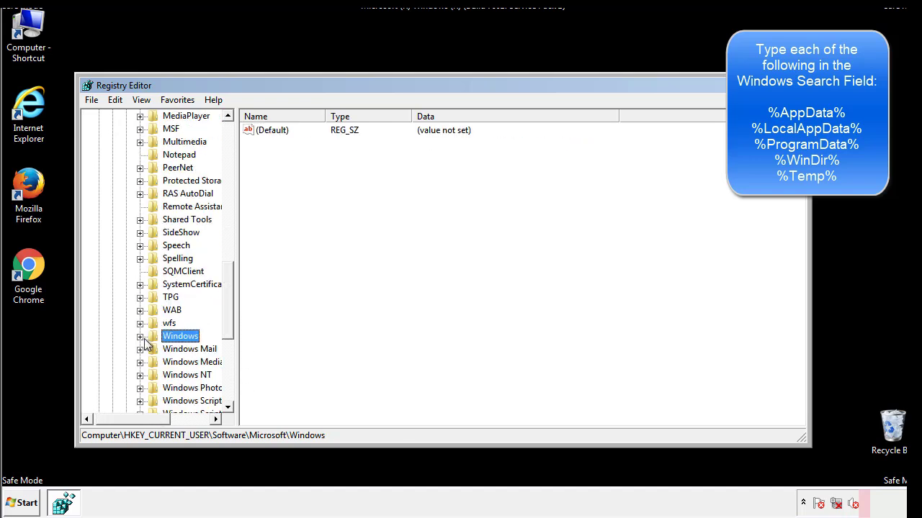
left_click_drag(231, 321, 232, 178)
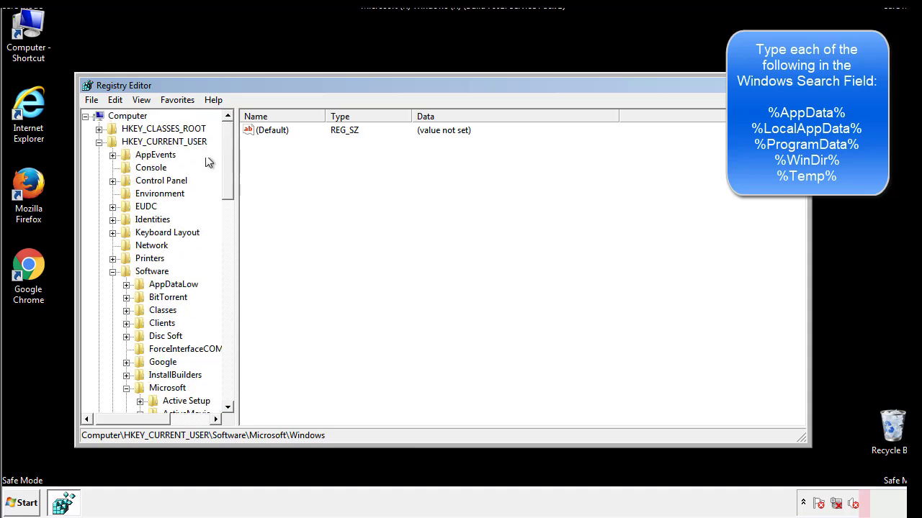
left_click(119, 101)
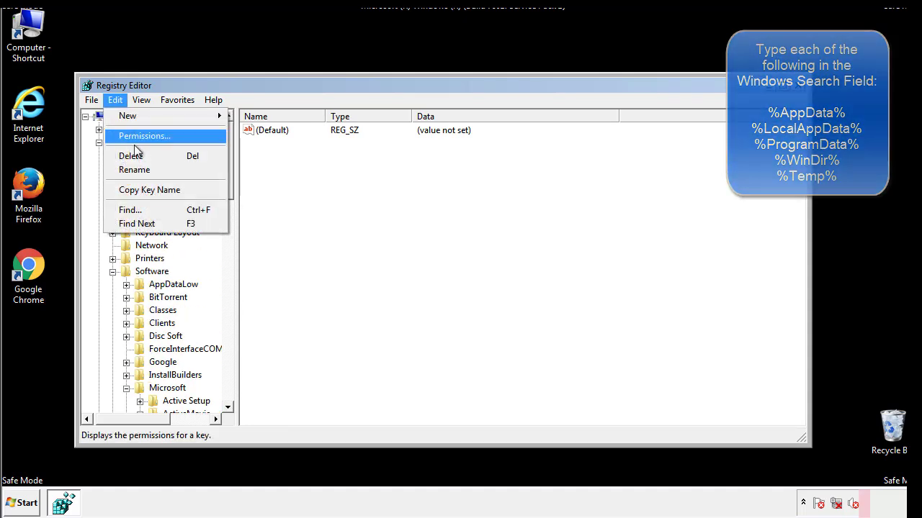
left_click(130, 209)
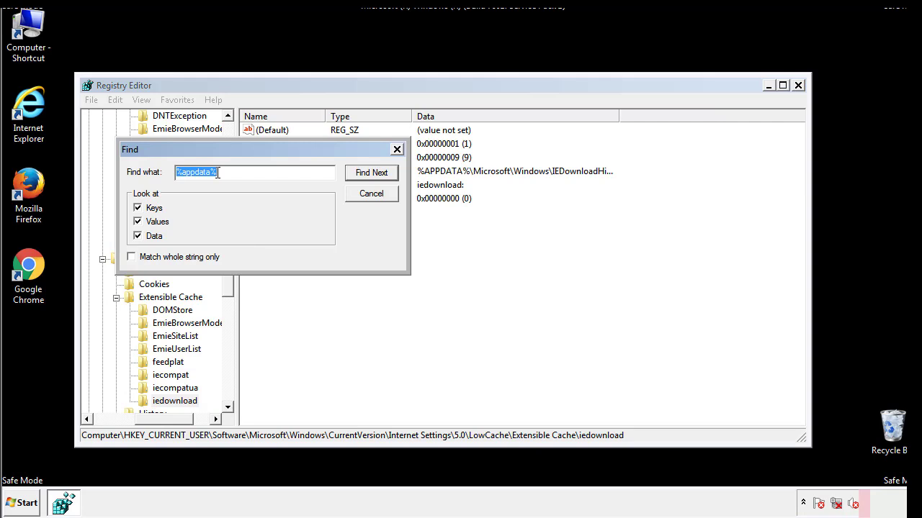
type("%temp%")
key("Return")
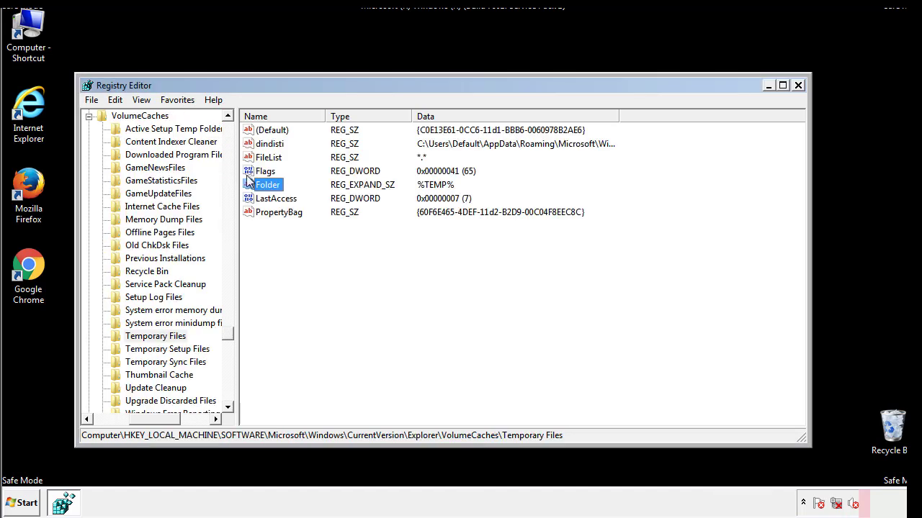
Permanently delete all values in the VolumeCaches\Temporary Files registry key, including dindisti and Folder, and close the Registry Editor
left_click(380, 252)
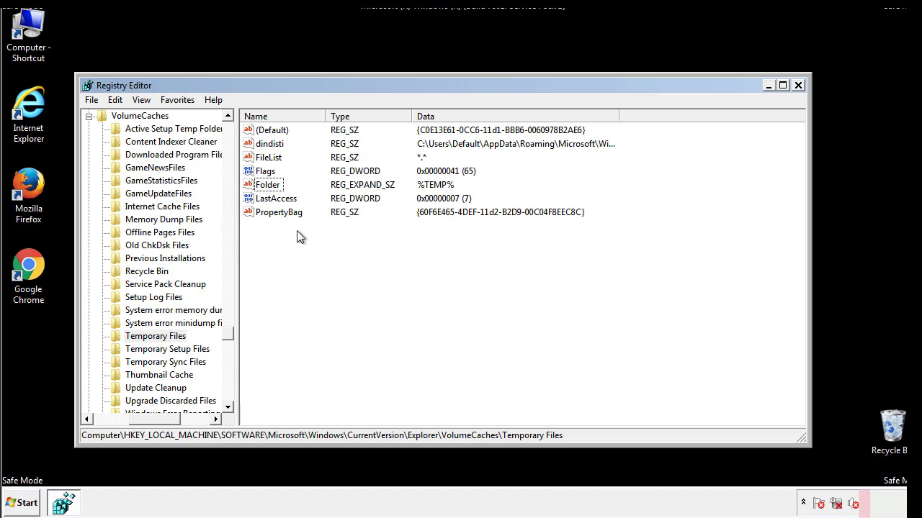
left_click_drag(296, 232, 261, 133)
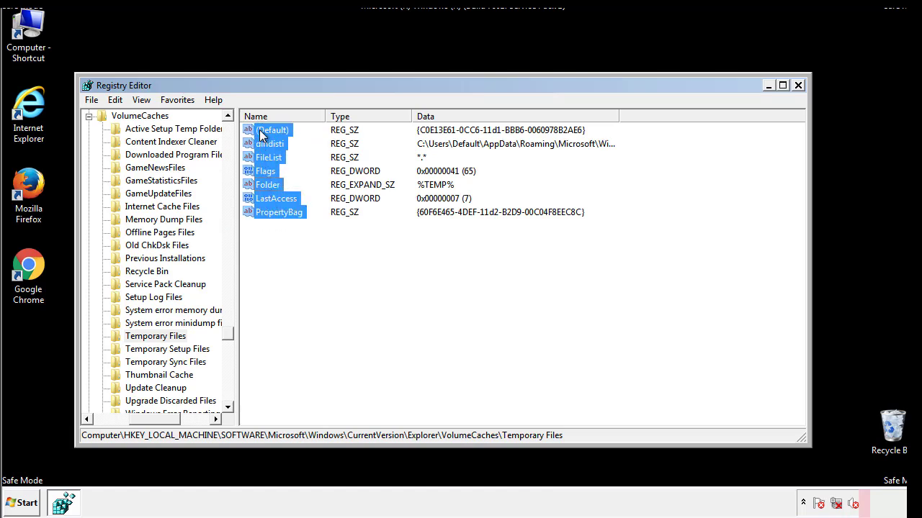
right_click(262, 135)
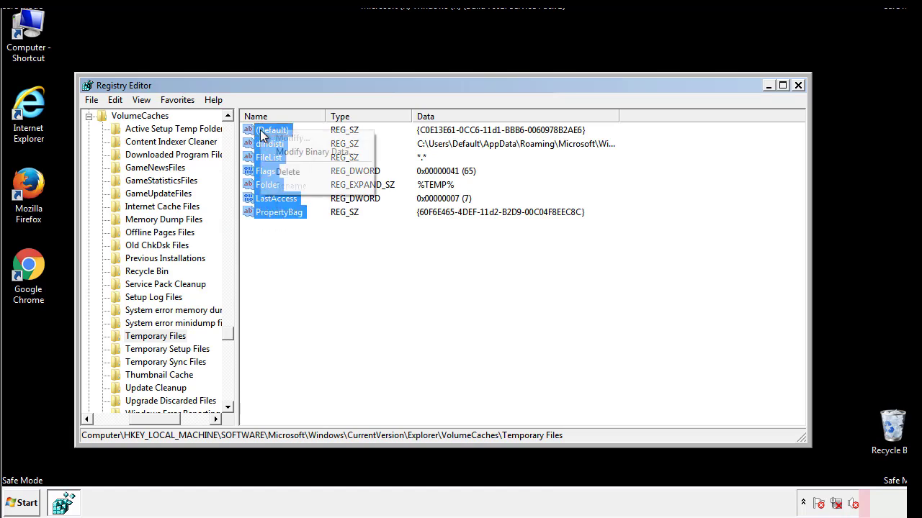
left_click(281, 172)
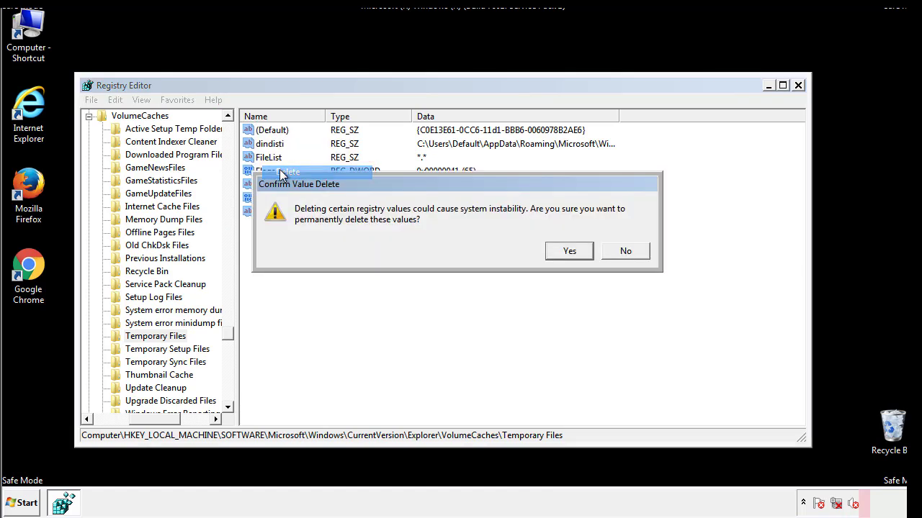
left_click(587, 252)
left_click(317, 172)
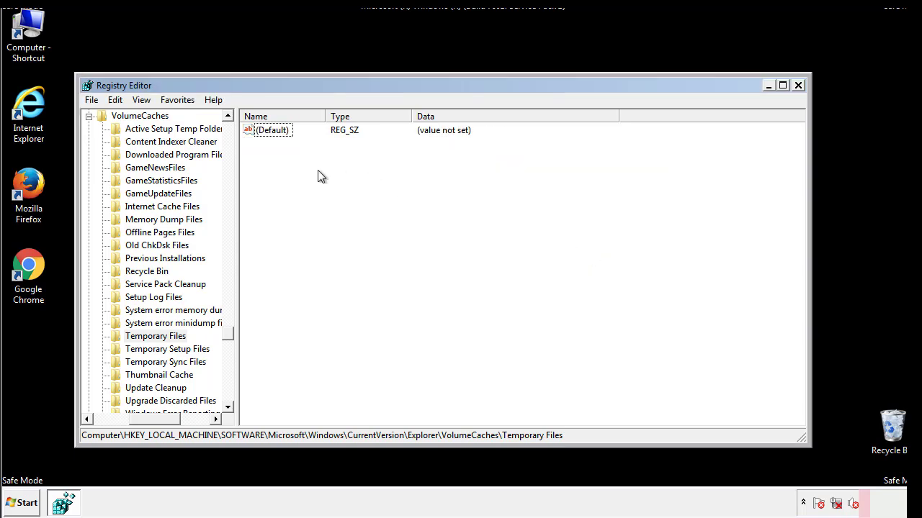
left_click(798, 86)
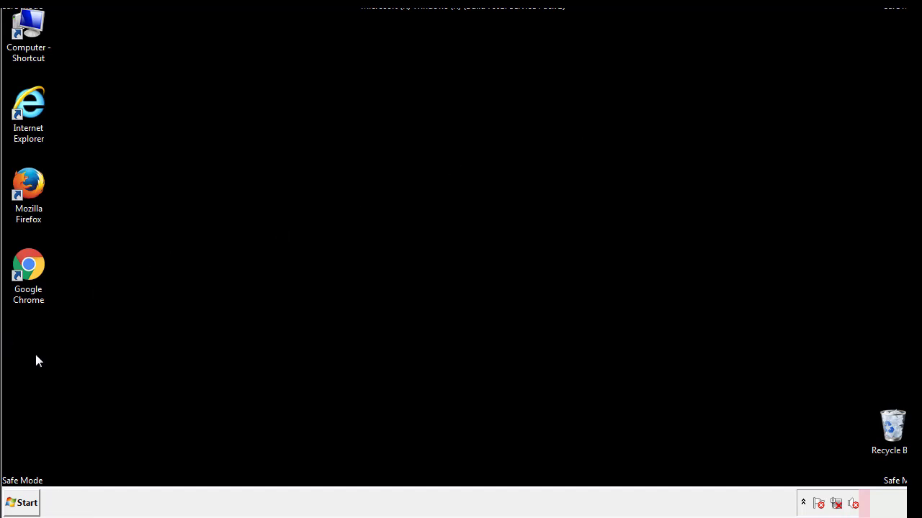
Search for msconfig and launch it to open the System Configuration utility
left_click(16, 504)
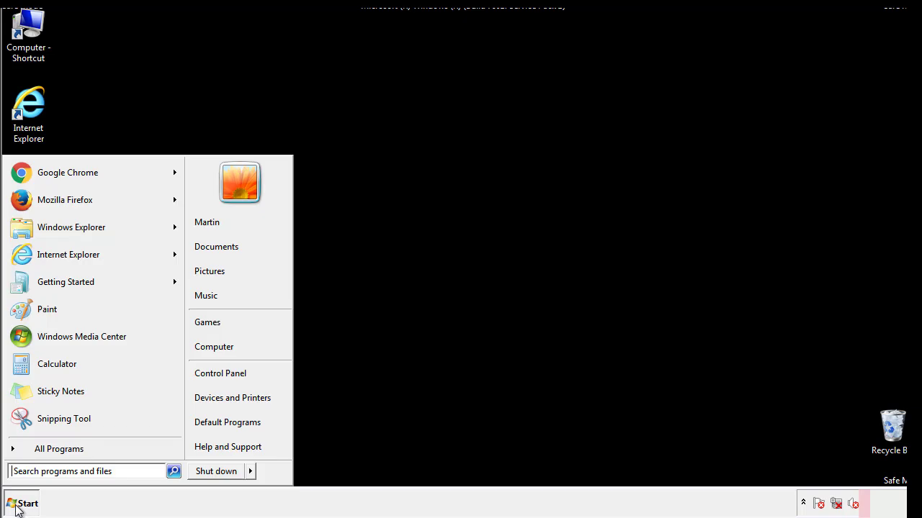
left_click(49, 471)
type("mscon")
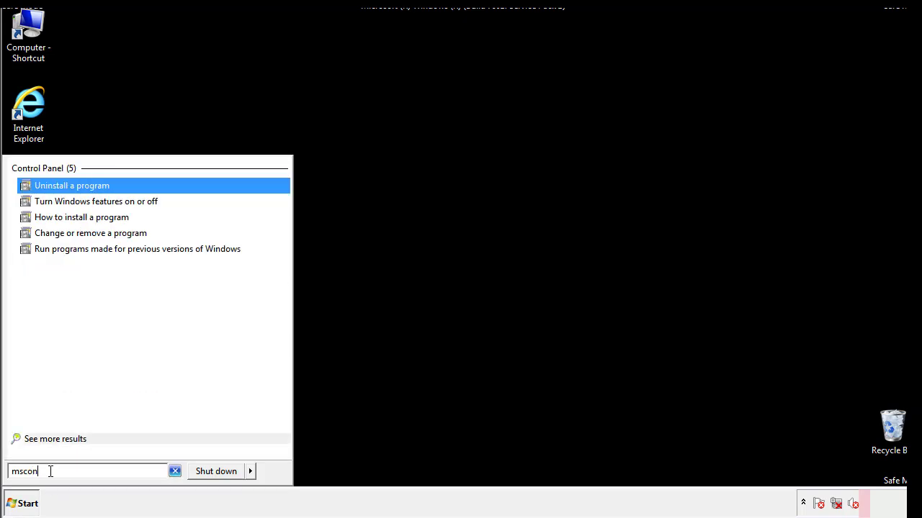
type("fig")
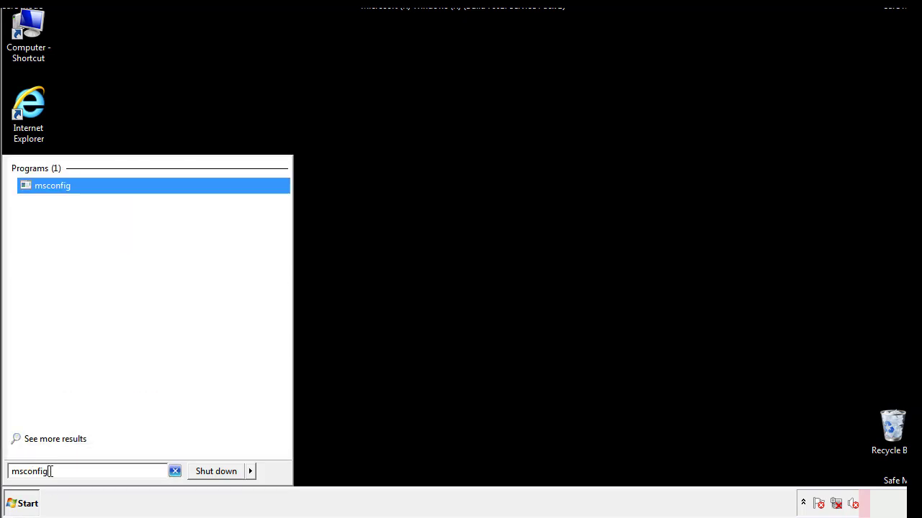
key("Return")
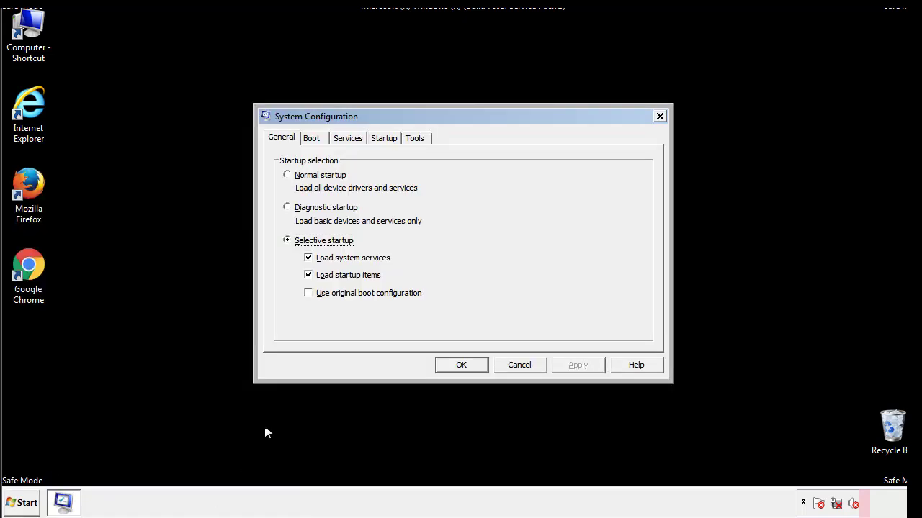
Disable the Safe boot option for Windows 7, apply the boot change, and restart the computer
left_click(315, 137)
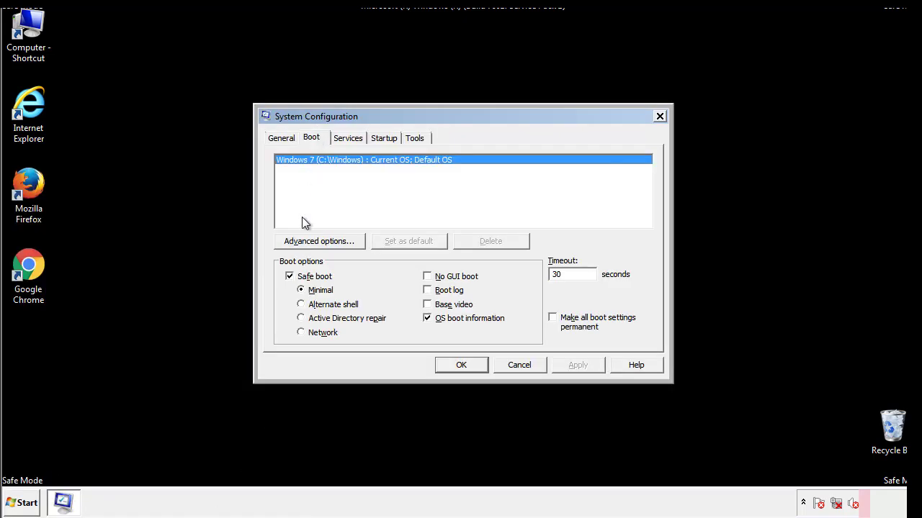
left_click(292, 279)
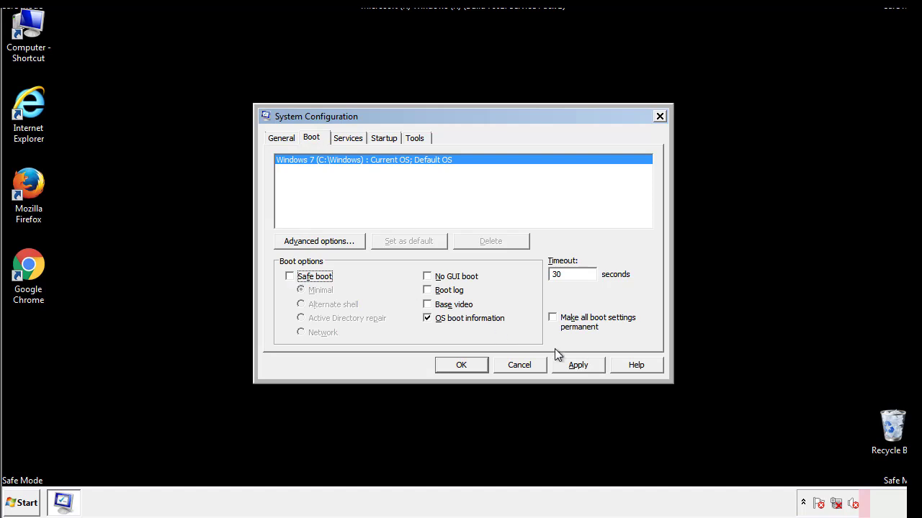
left_click(579, 364)
left_click(459, 366)
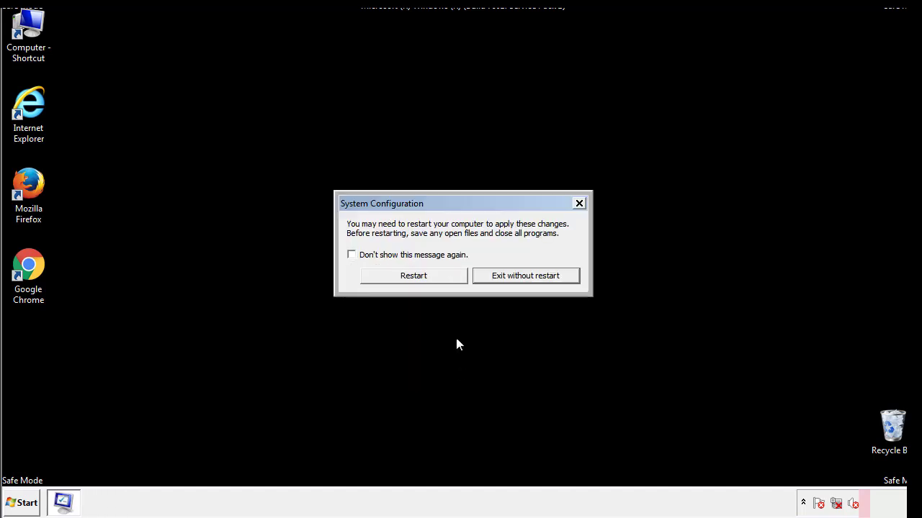
left_click(427, 280)
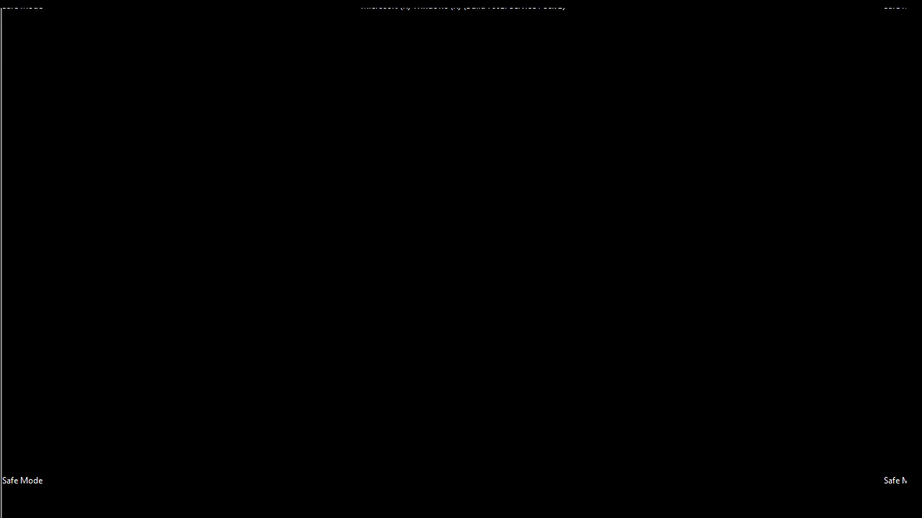